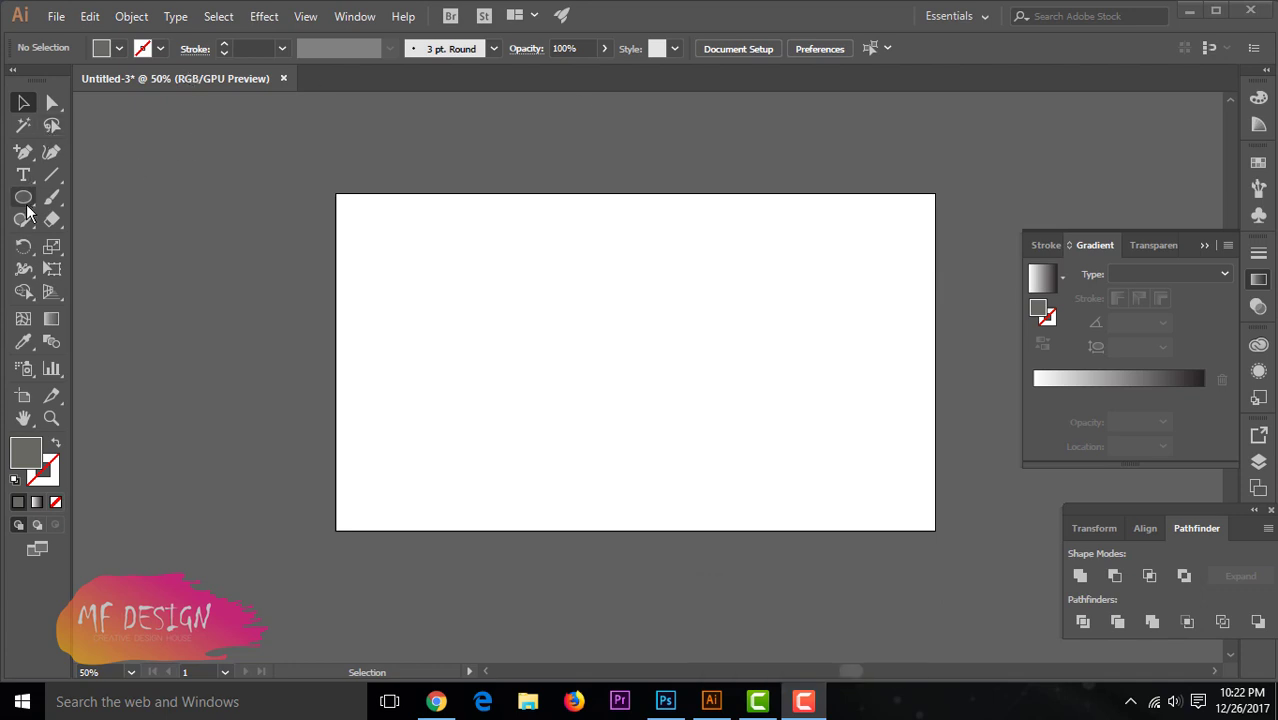
Draw a 295 × 168 pt rounded rectangle left of centre with no fill and a 1 pt stroke
{"action": "left_click_drag", "start_coordinate": [23, 197], "coordinate": [140, 220]}
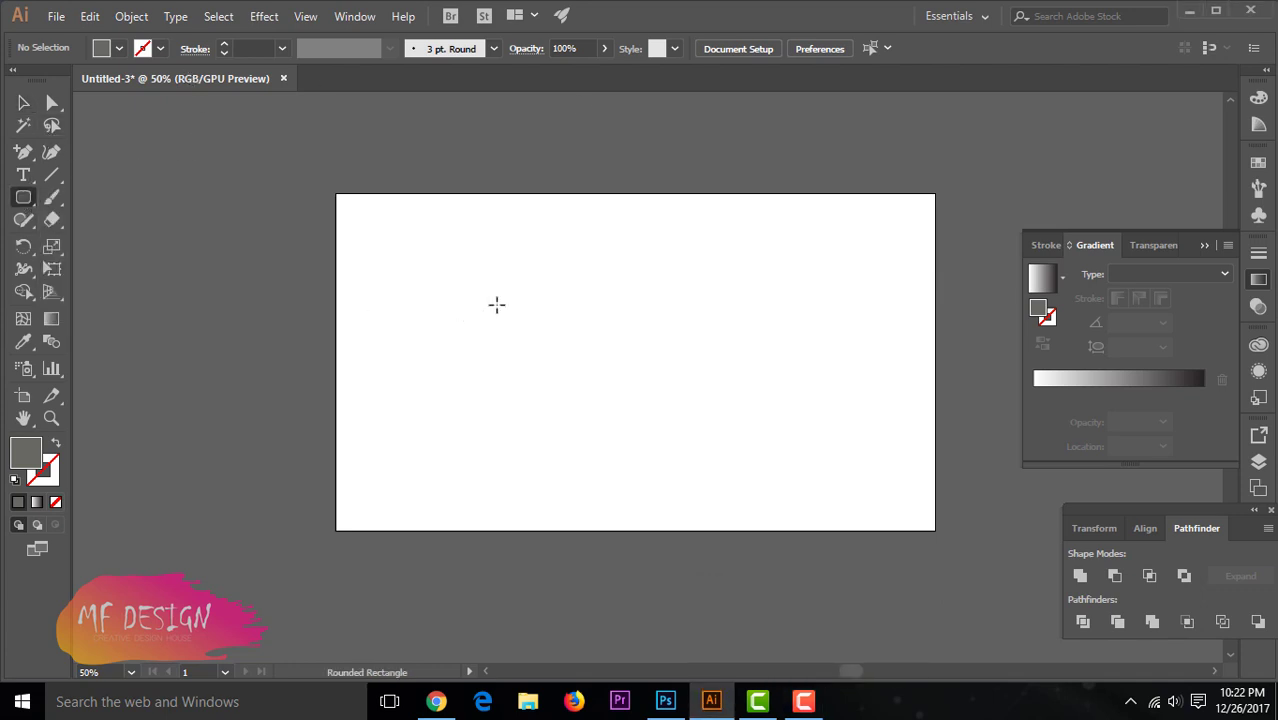
{"action": "left_click_drag", "start_coordinate": [496, 303], "coordinate": [640, 377]}
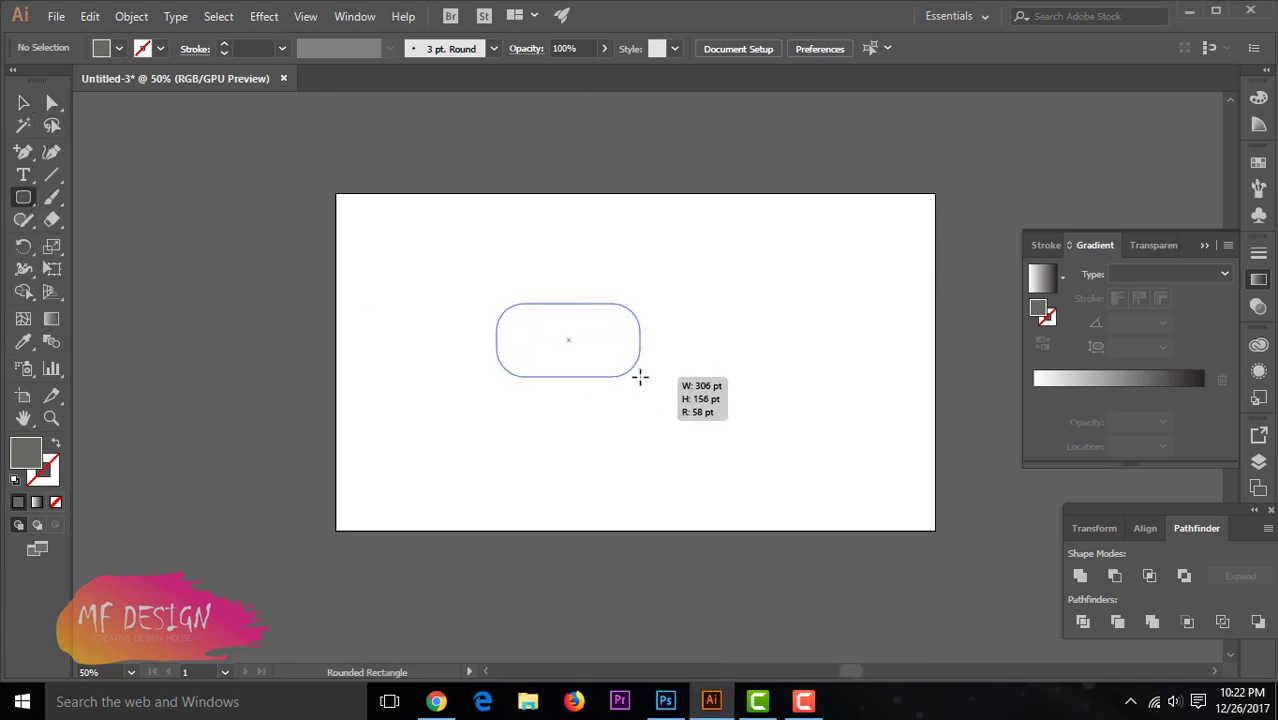
{"action": "left_click_drag", "start_coordinate": [640, 377], "coordinate": [636, 381]}
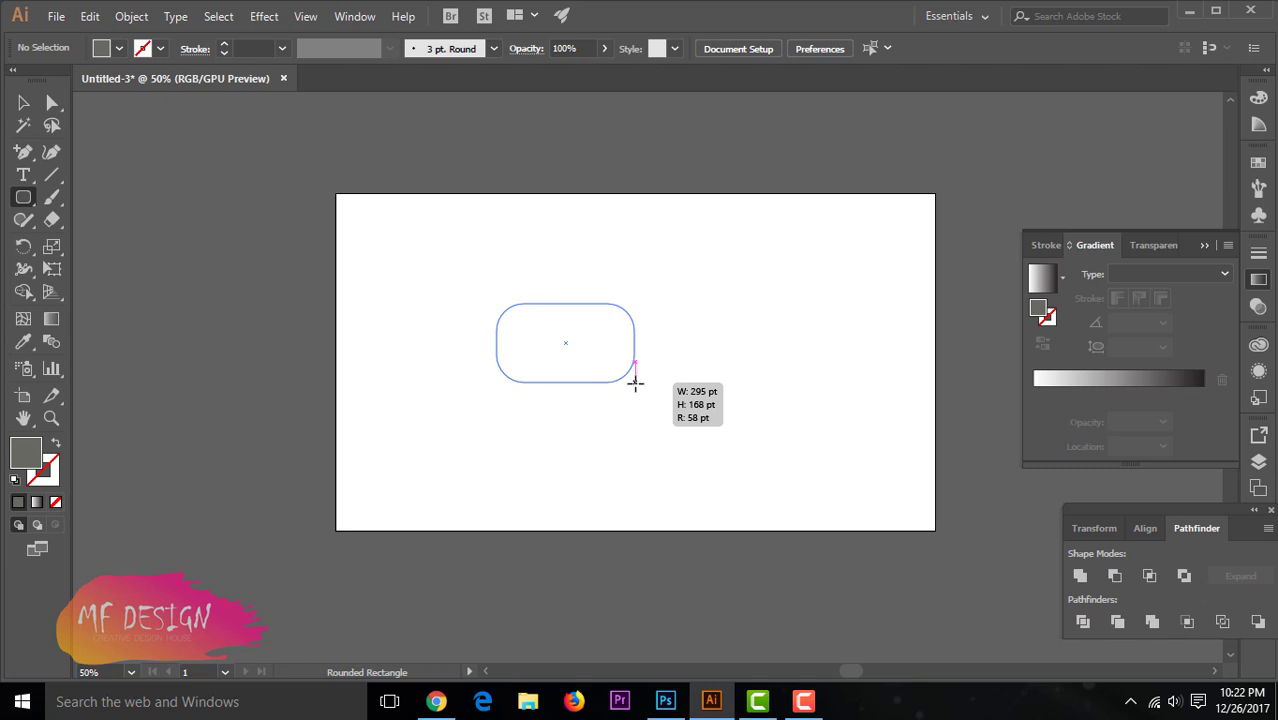
{"action": "left_click_drag", "start_coordinate": [636, 382], "coordinate": [638, 383]}
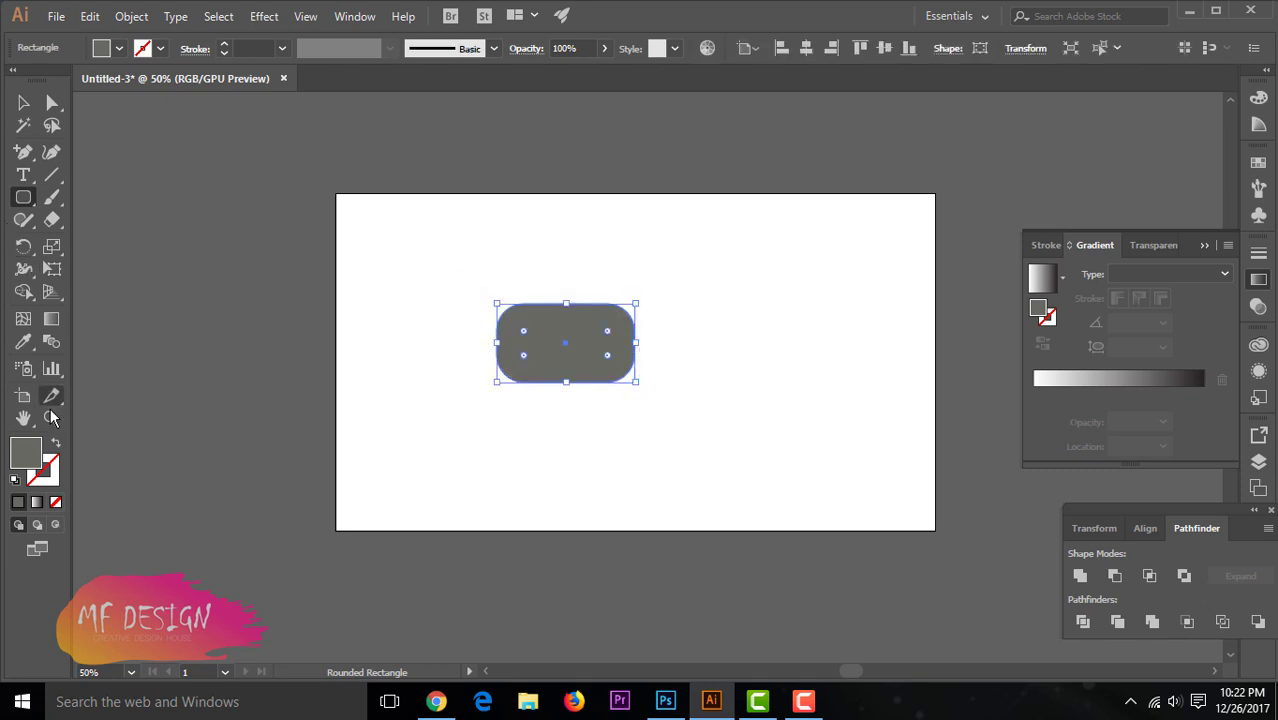
{"action": "left_click", "coordinate": [56, 445]}
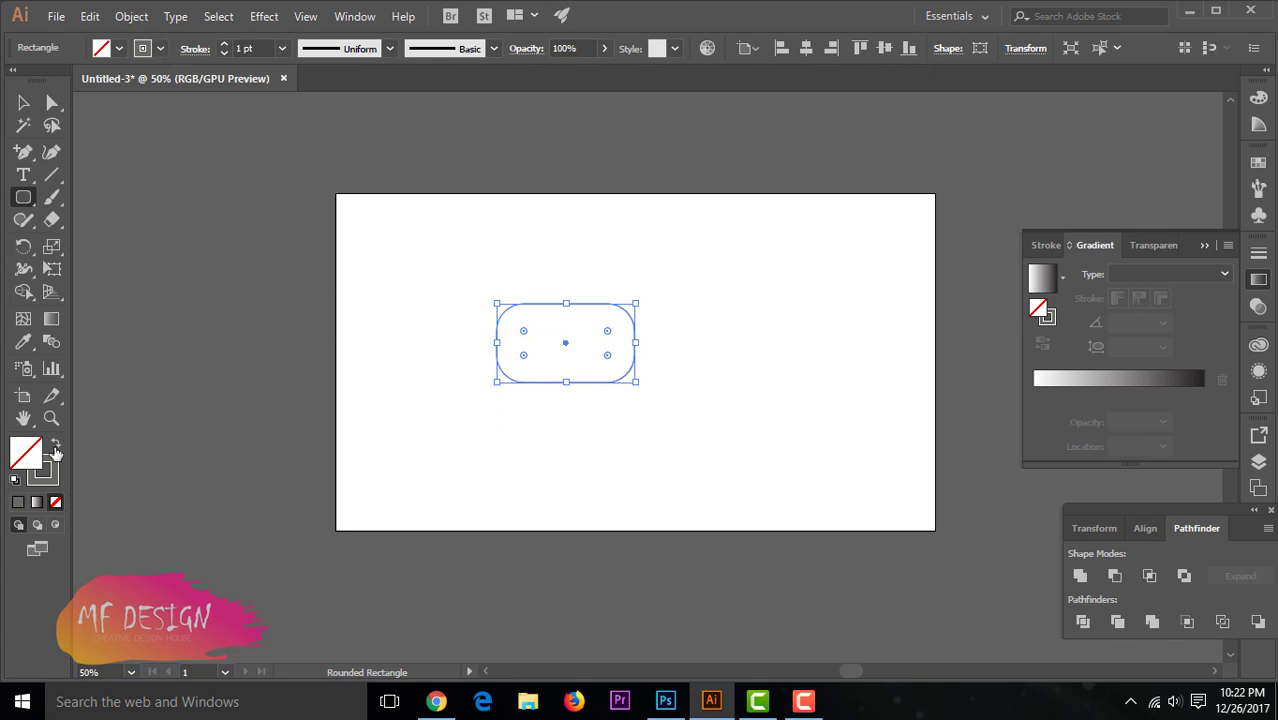
Set the rounded rectangle's stroke colour to dark navy 231E3A
{"action": "double_click", "coordinate": [55, 466]}
{"action": "left_click", "coordinate": [664, 295]}
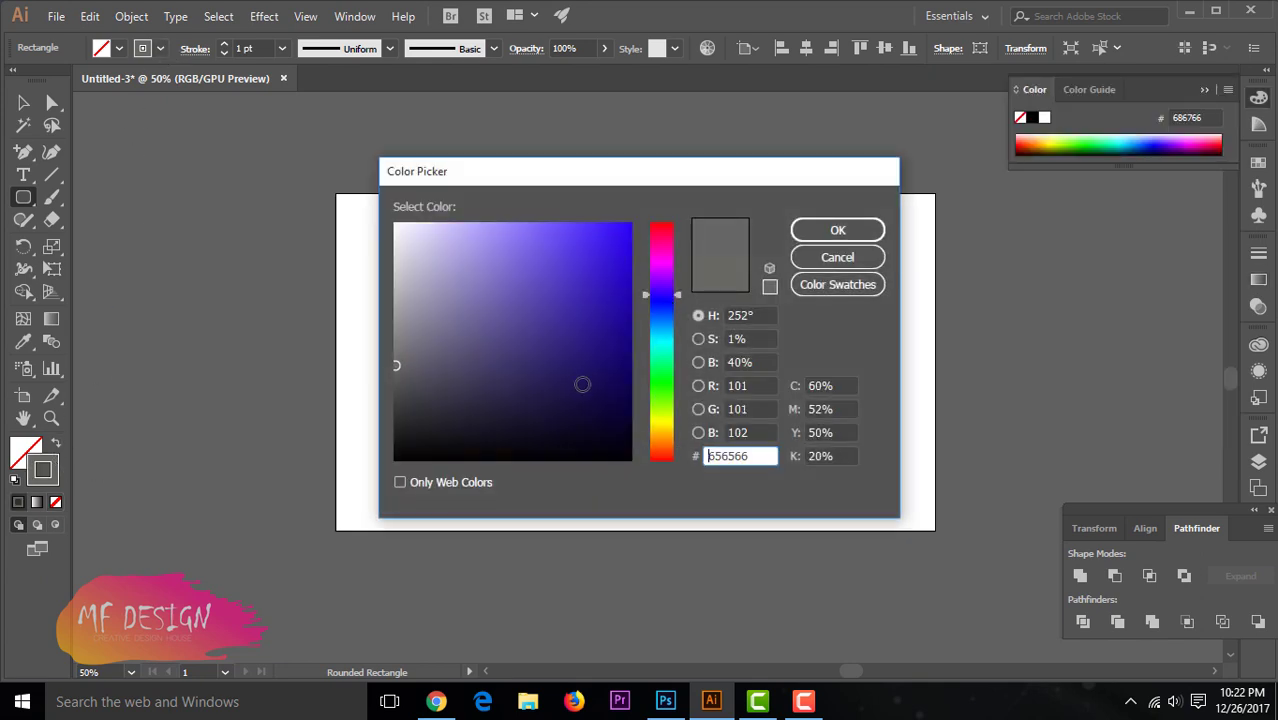
{"action": "left_click", "coordinate": [547, 383]}
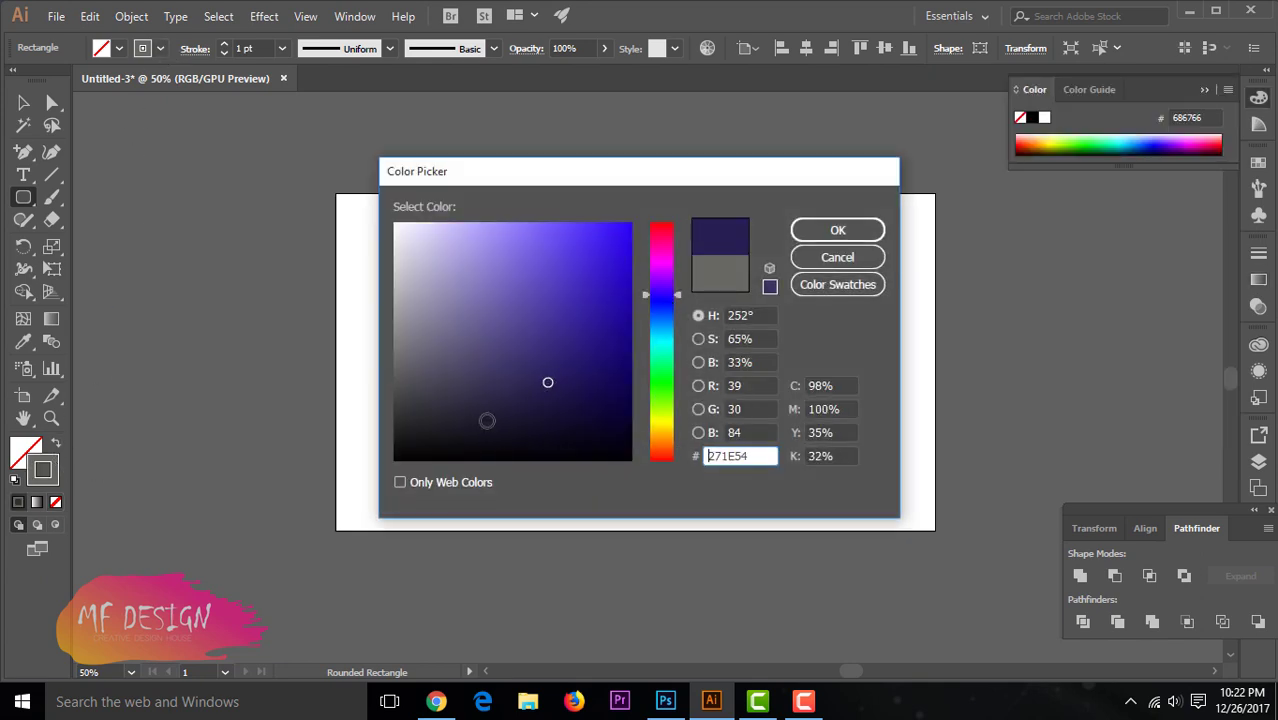
{"action": "left_click", "coordinate": [531, 405]}
{"action": "left_click", "coordinate": [483, 405]}
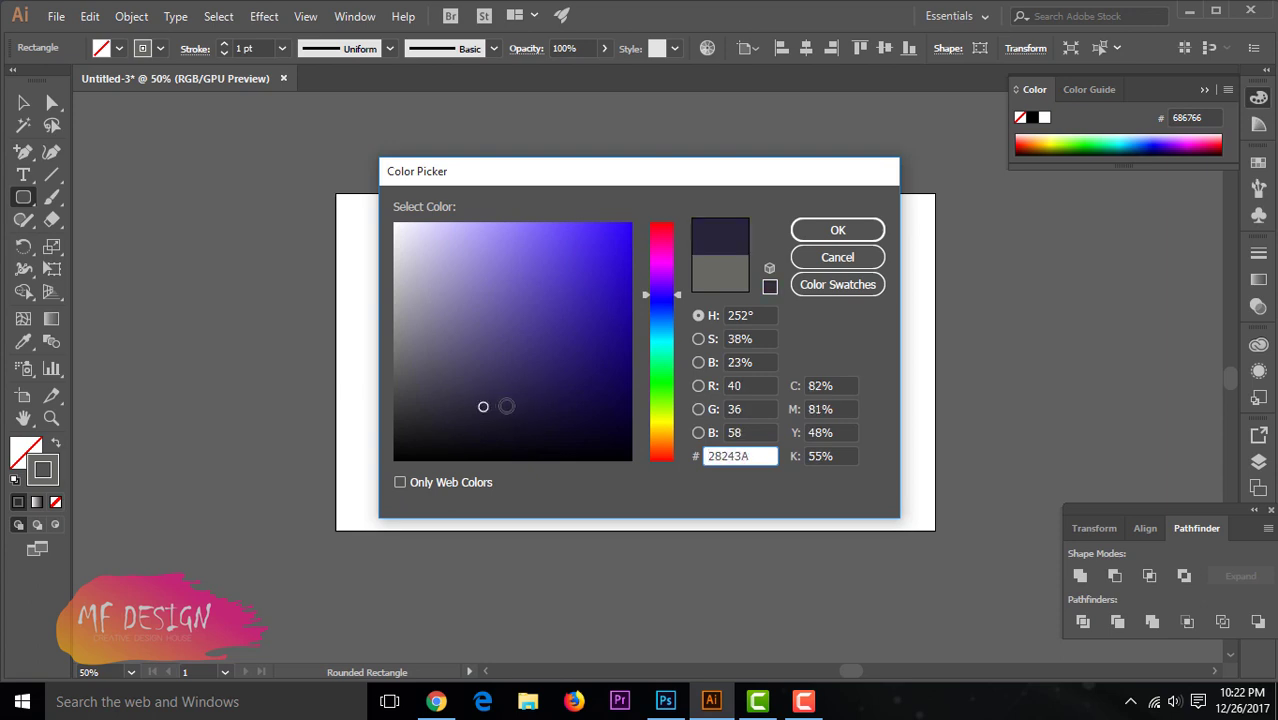
{"action": "left_click", "coordinate": [506, 406]}
{"action": "left_click", "coordinate": [830, 231]}
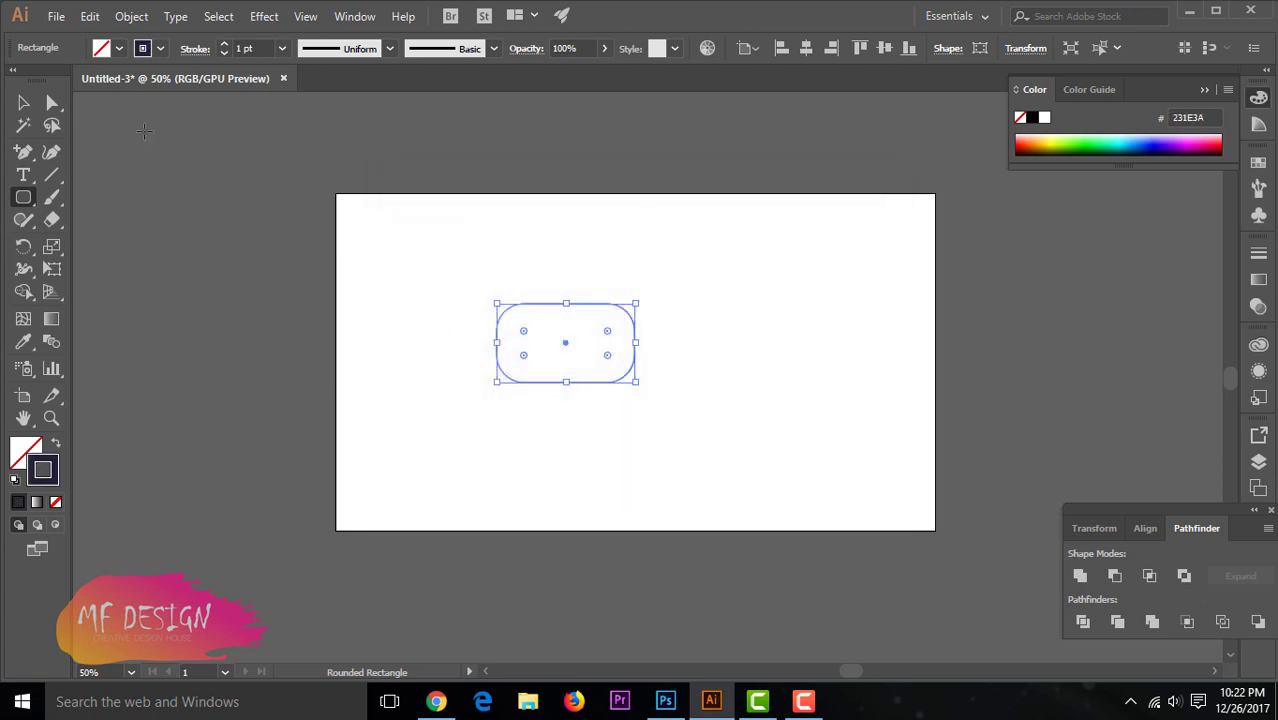
Thicken the rectangle's outline to 25 pt from the stroke weight list
{"action": "left_click", "coordinate": [282, 48]}
{"action": "left_click", "coordinate": [306, 405]}
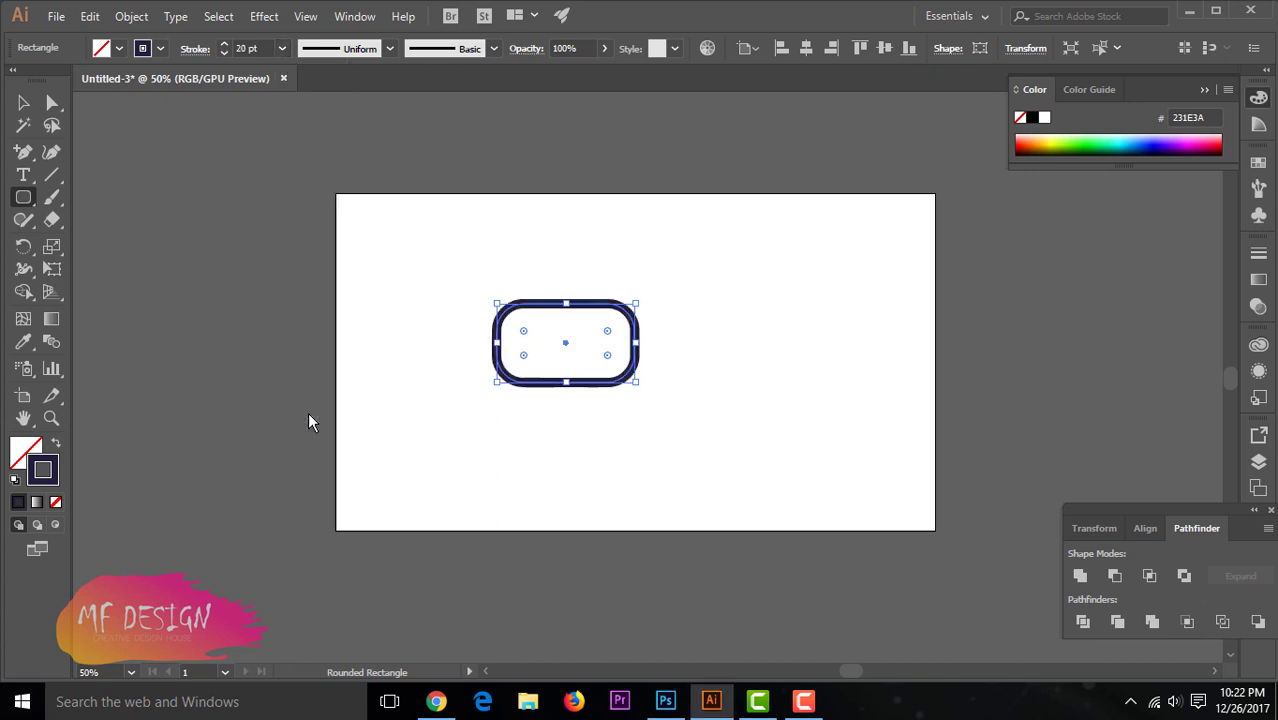
{"action": "left_click", "coordinate": [23, 102]}
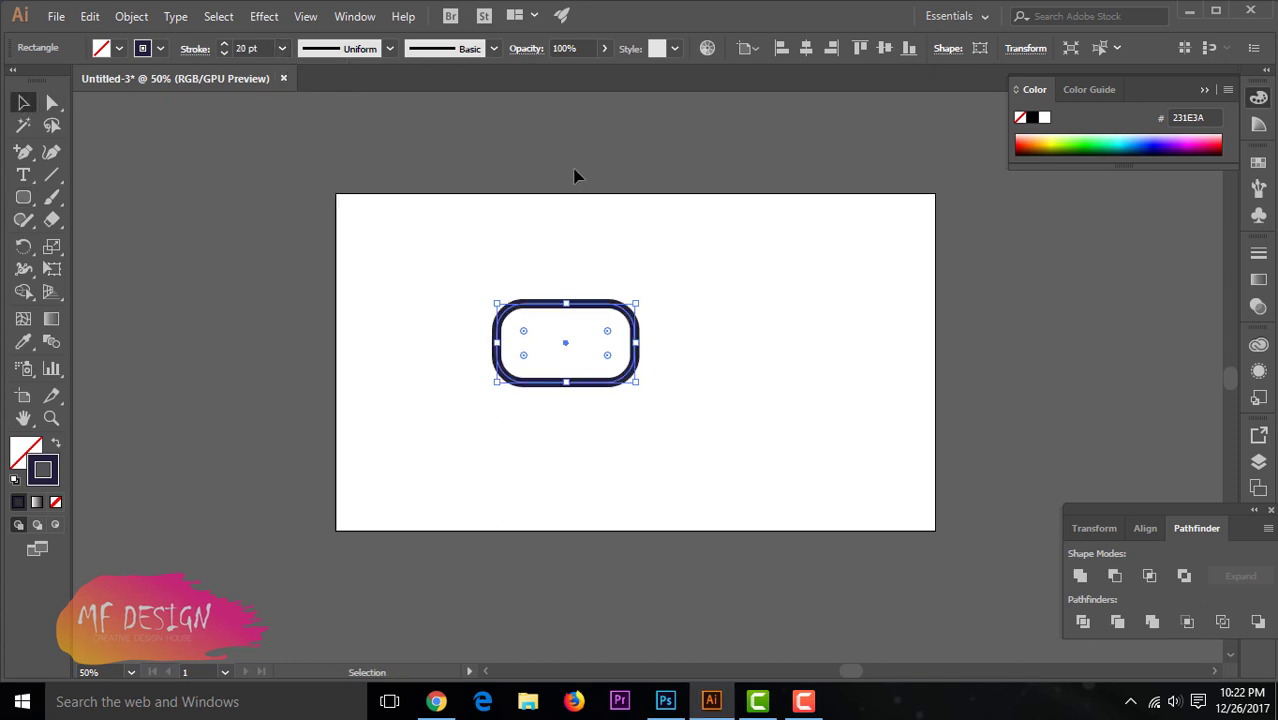
{"action": "left_click", "coordinate": [573, 174]}
{"action": "left_click", "coordinate": [584, 311]}
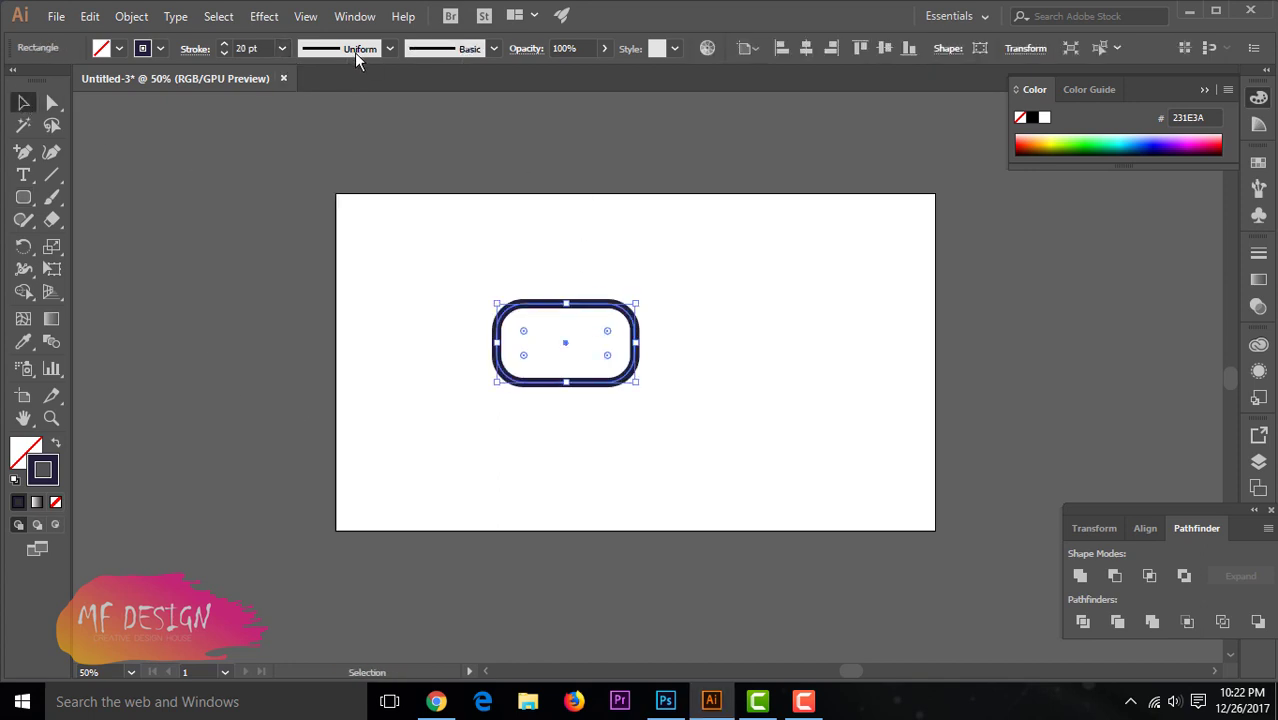
{"action": "left_click", "coordinate": [282, 49]}
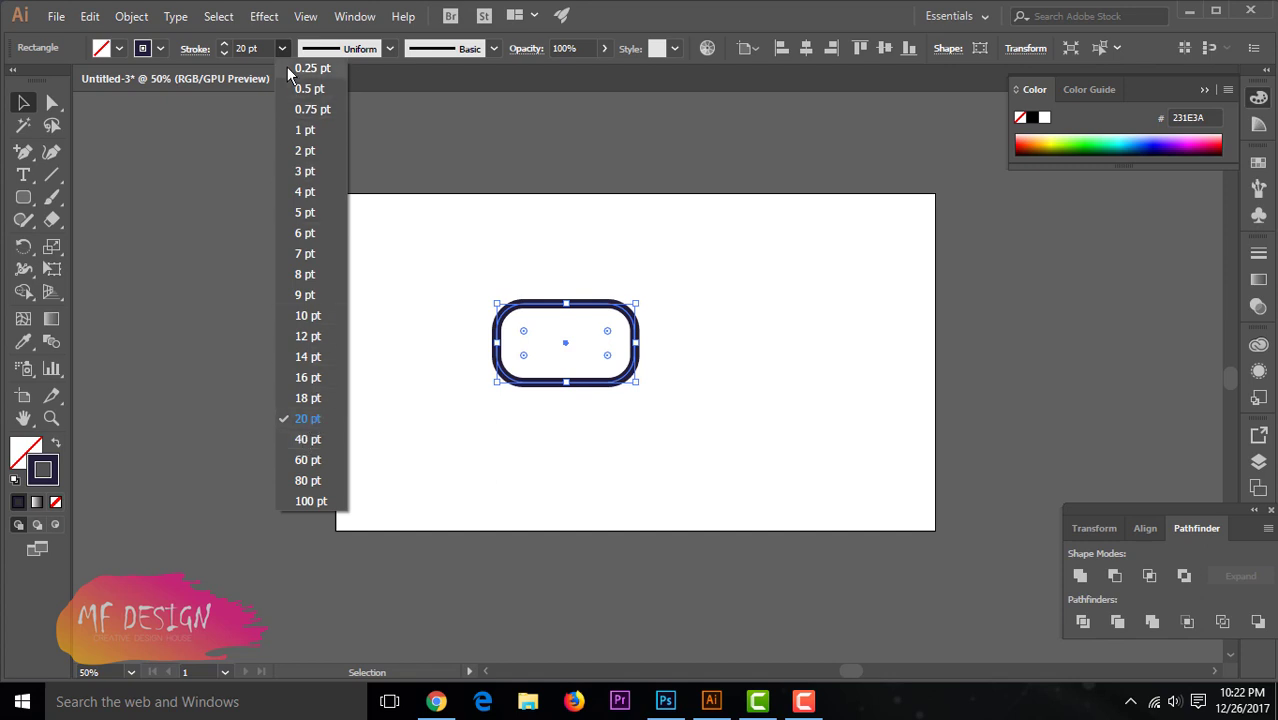
{"action": "left_click", "coordinate": [258, 48]}
Zoom in and deselect to preview the thick navy outline, then reselect the rectangle
{"action": "scroll", "coordinate": [258, 47], "scroll_direction": "up", "scroll_amount": 1}
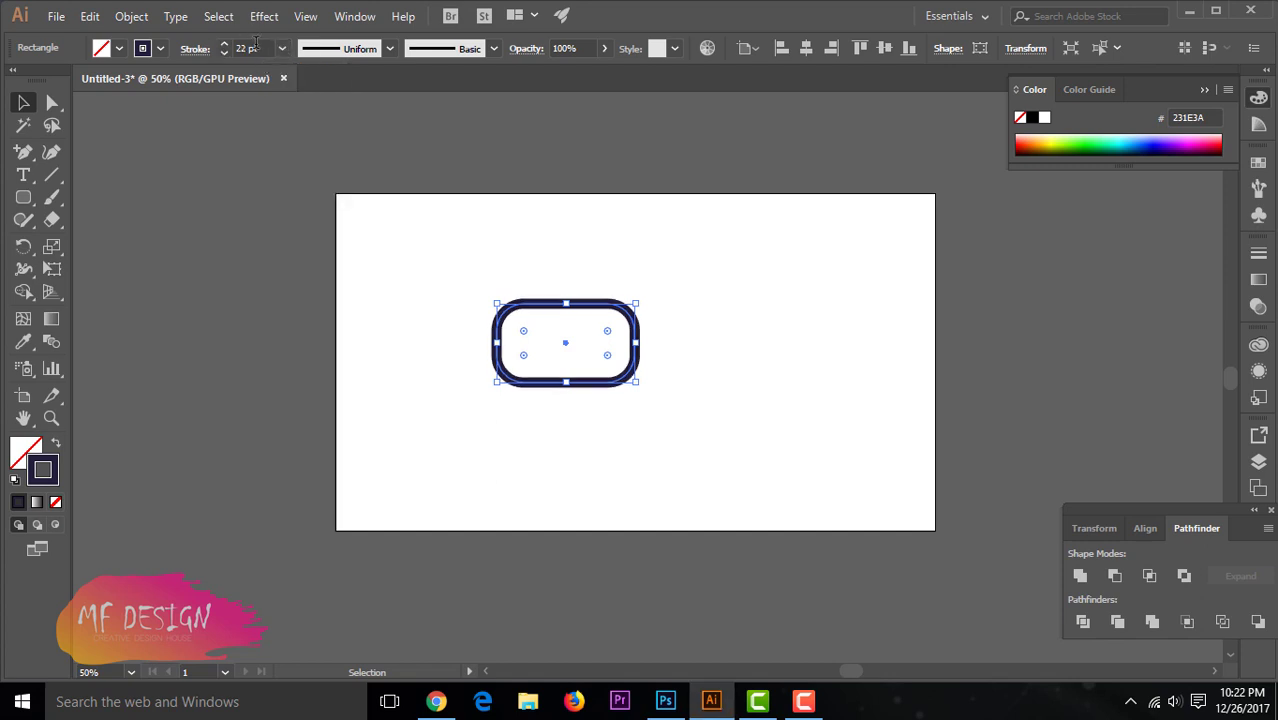
{"action": "scroll", "coordinate": [255, 45], "scroll_direction": "up", "scroll_amount": 2}
{"action": "scroll", "coordinate": [255, 43], "scroll_direction": "up", "scroll_amount": 2}
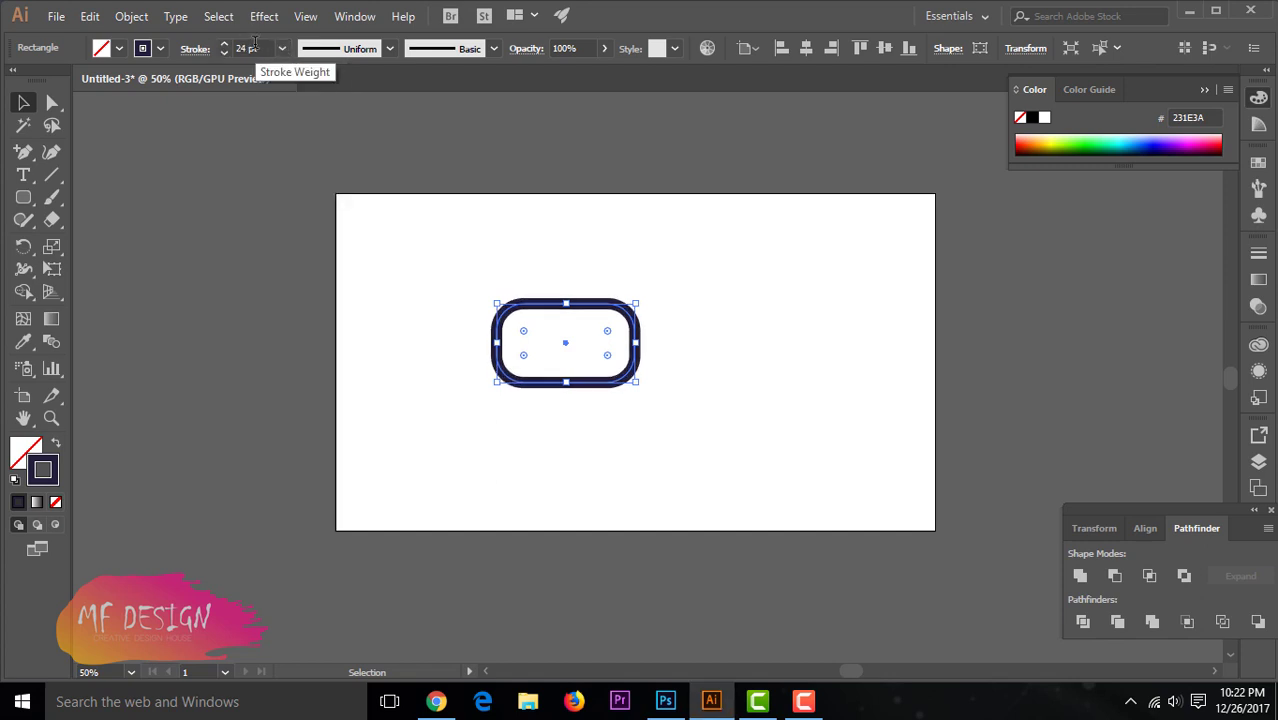
{"action": "scroll", "coordinate": [251, 50], "scroll_direction": "down", "scroll_amount": 1}
{"action": "scroll", "coordinate": [260, 48], "scroll_direction": "up", "scroll_amount": 1}
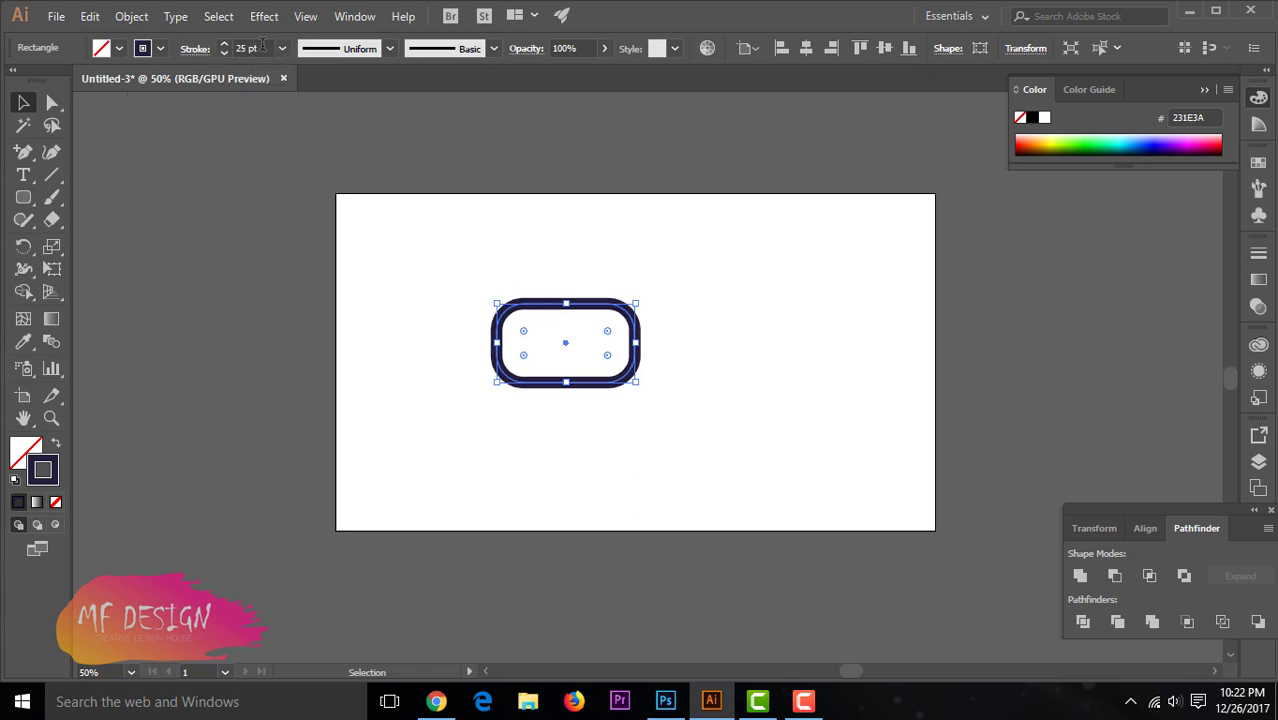
{"action": "left_click", "coordinate": [527, 228]}
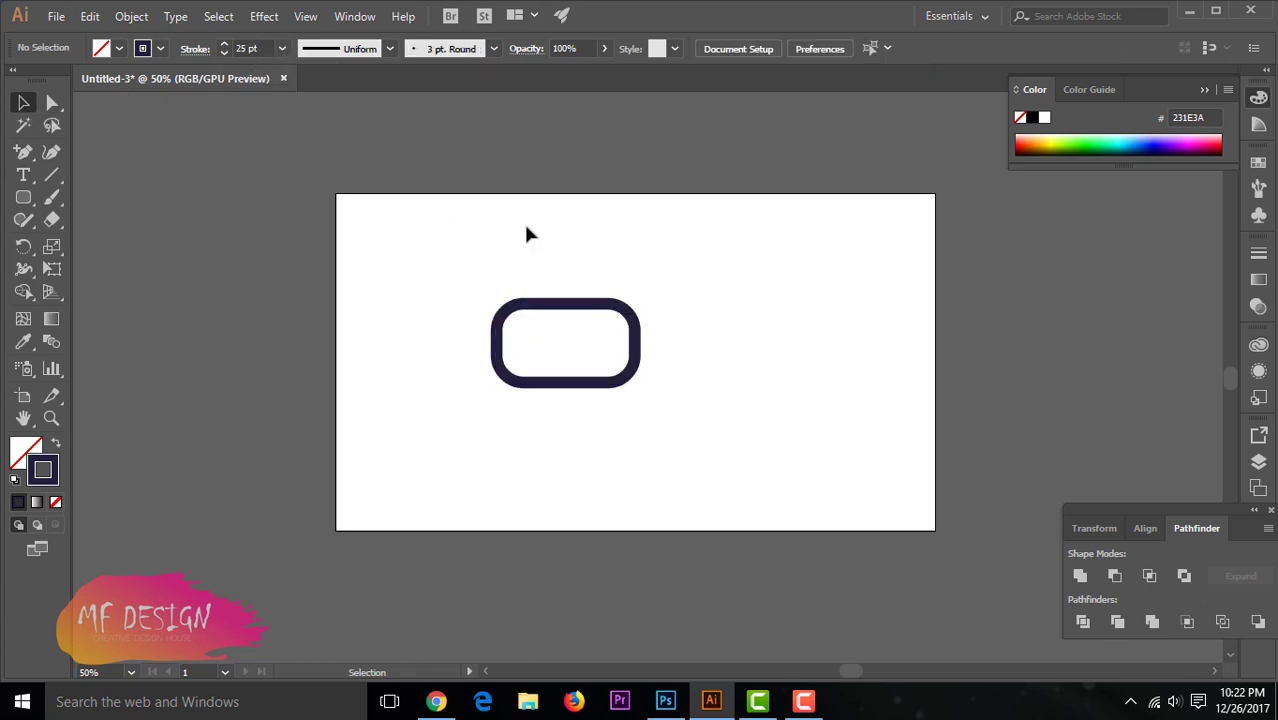
{"action": "left_click", "coordinate": [579, 302]}
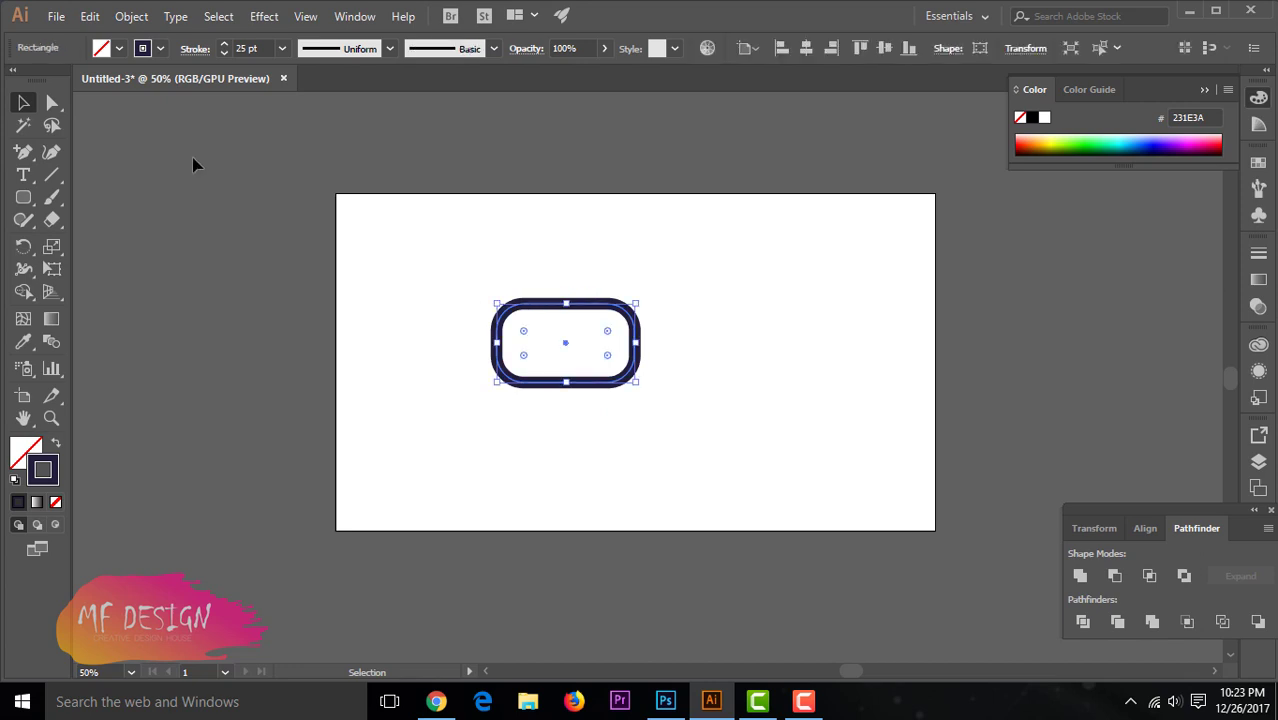
{"action": "left_click", "coordinate": [52, 102]}
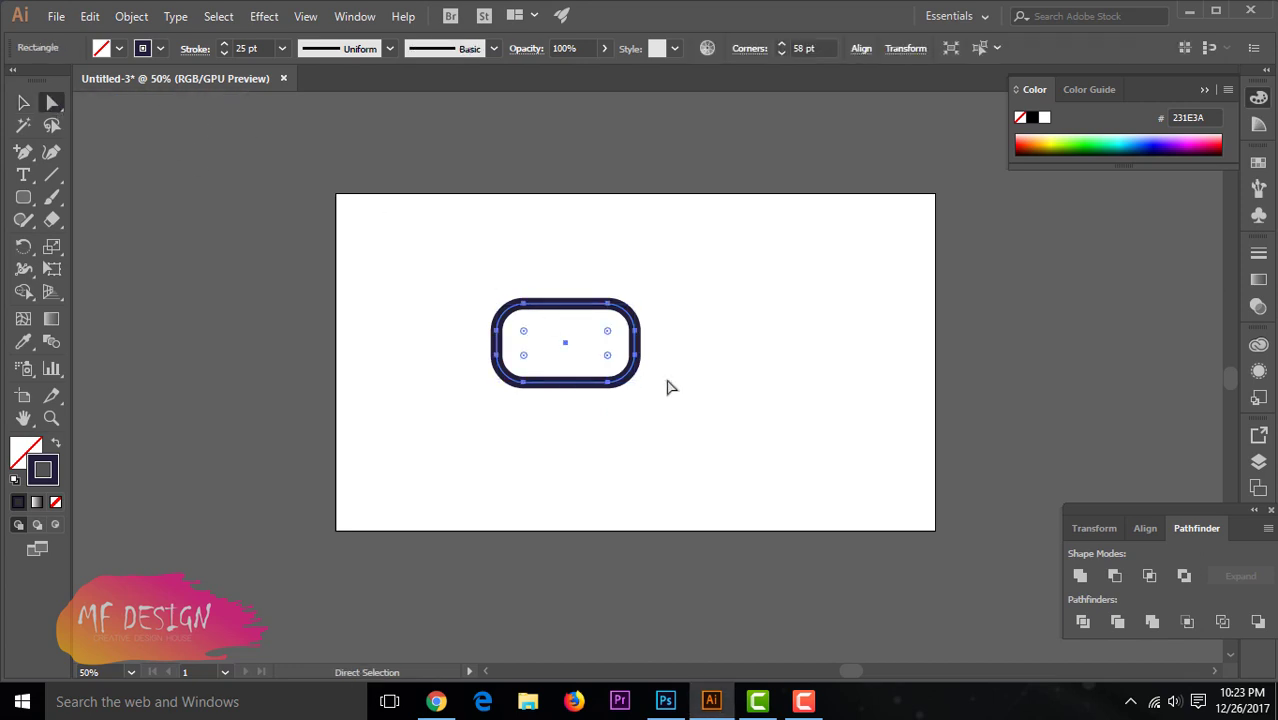
Delete the bottom-right anchor and lower segments, leaving only the top-left corner bracket
{"action": "left_click_drag", "start_coordinate": [680, 338], "coordinate": [572, 402]}
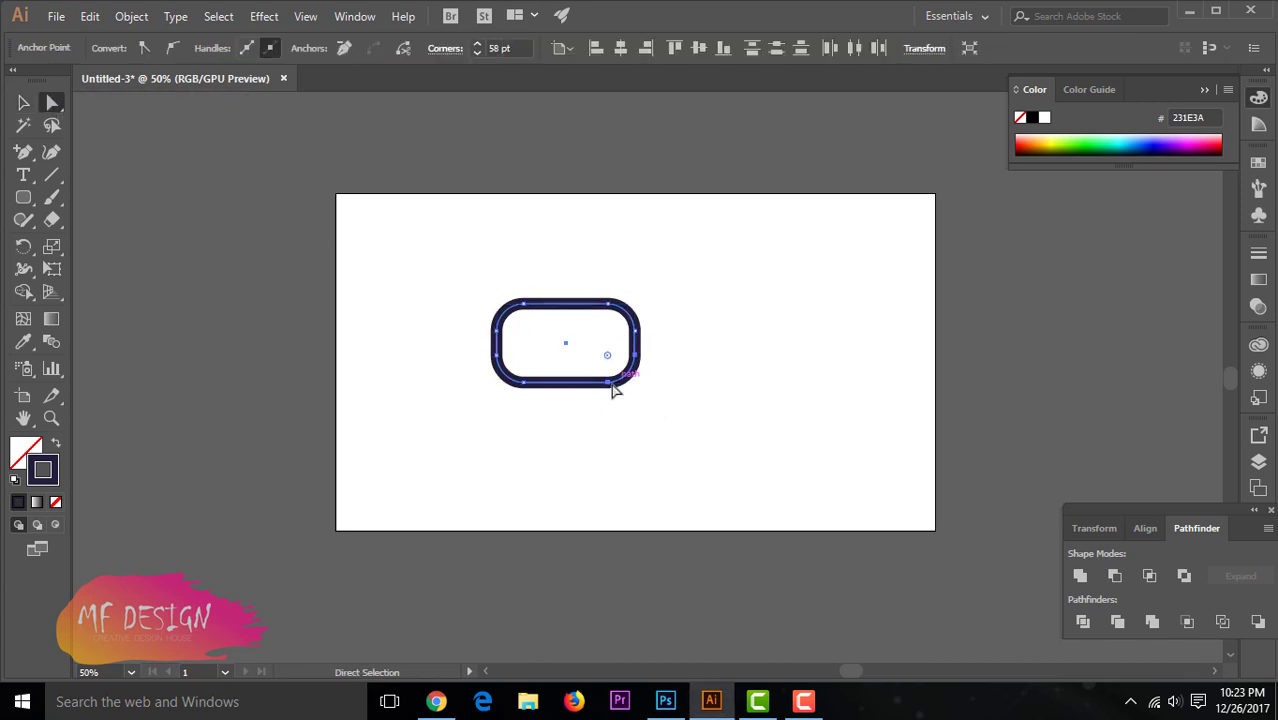
{"action": "key", "text": "Delete"}
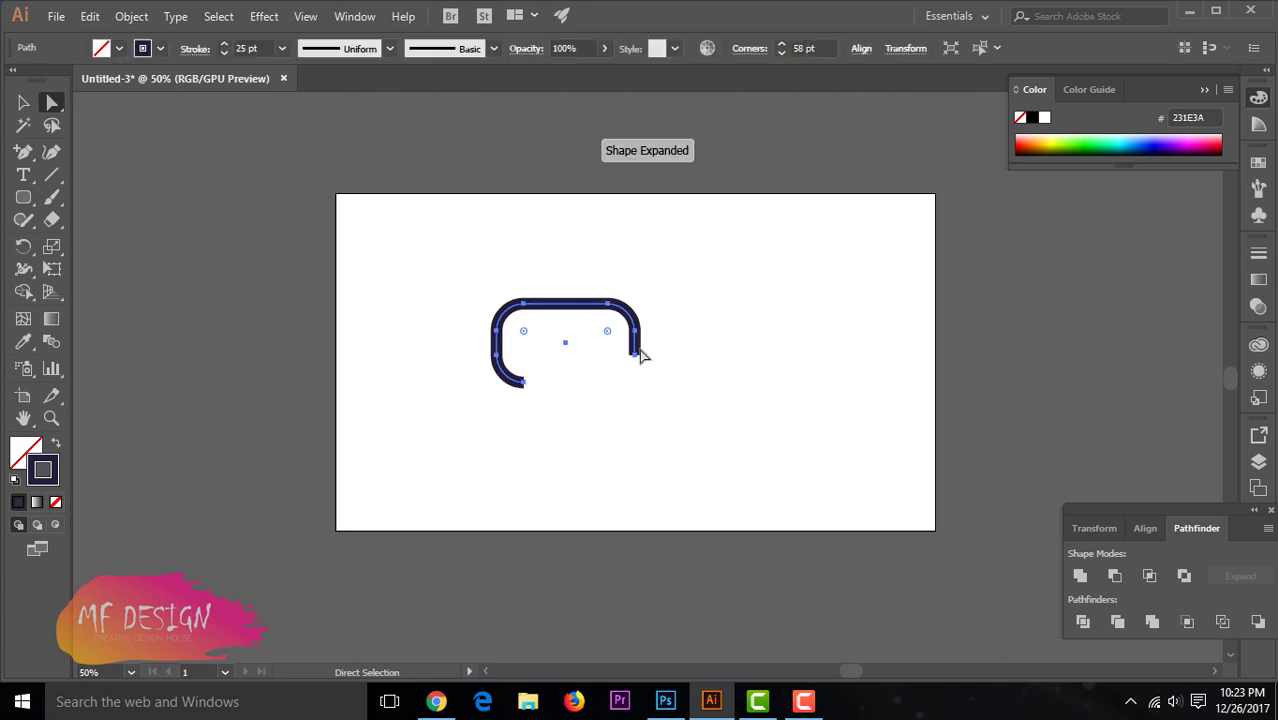
{"action": "key", "text": "Delete"}
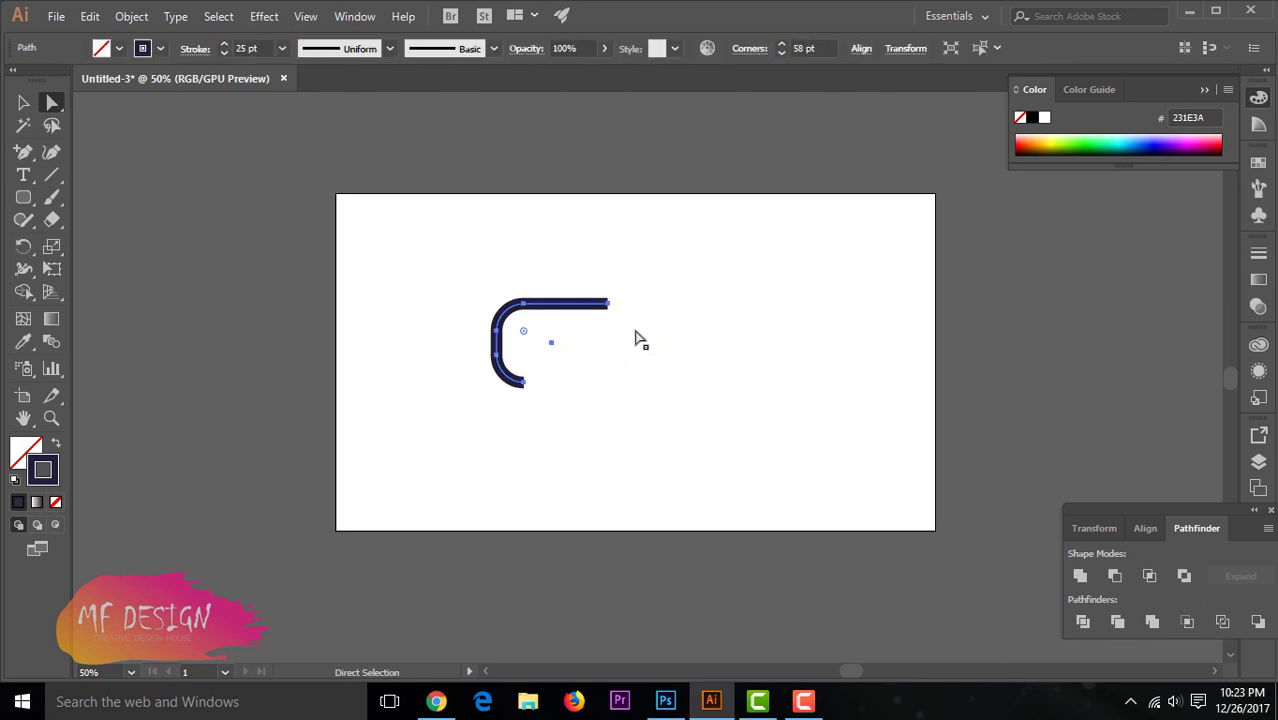
{"action": "left_click", "coordinate": [525, 383]}
{"action": "key", "text": "Delete"}
Give the remaining corner path's stroke rounded end caps
{"action": "left_click", "coordinate": [24, 102]}
{"action": "left_click", "coordinate": [649, 266]}
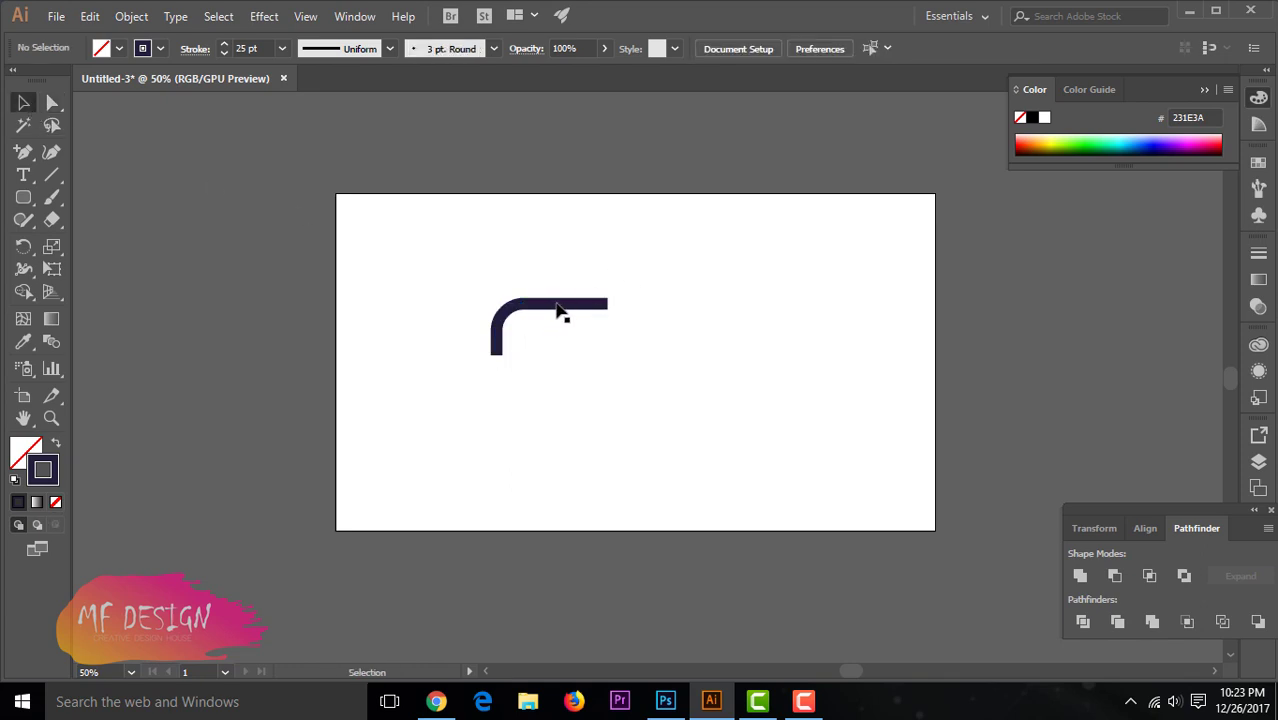
{"action": "left_click", "coordinate": [554, 306]}
{"action": "left_click", "coordinate": [194, 49]}
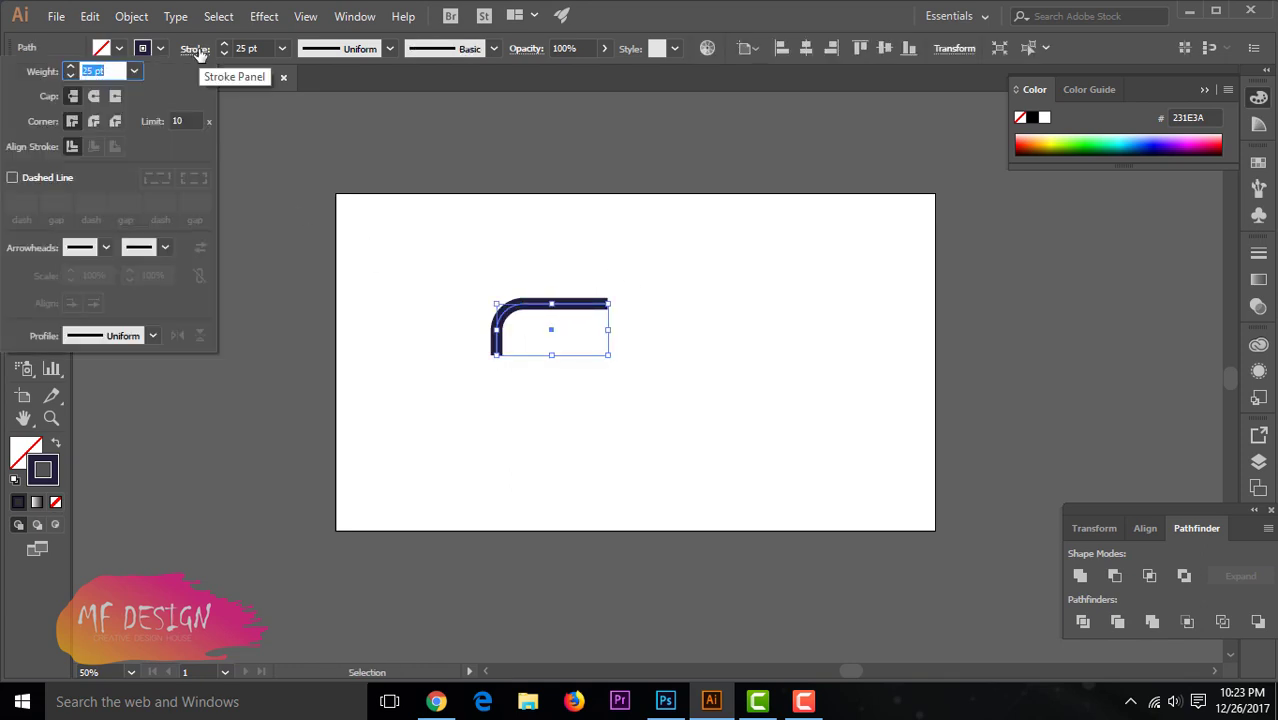
{"action": "left_click", "coordinate": [96, 96]}
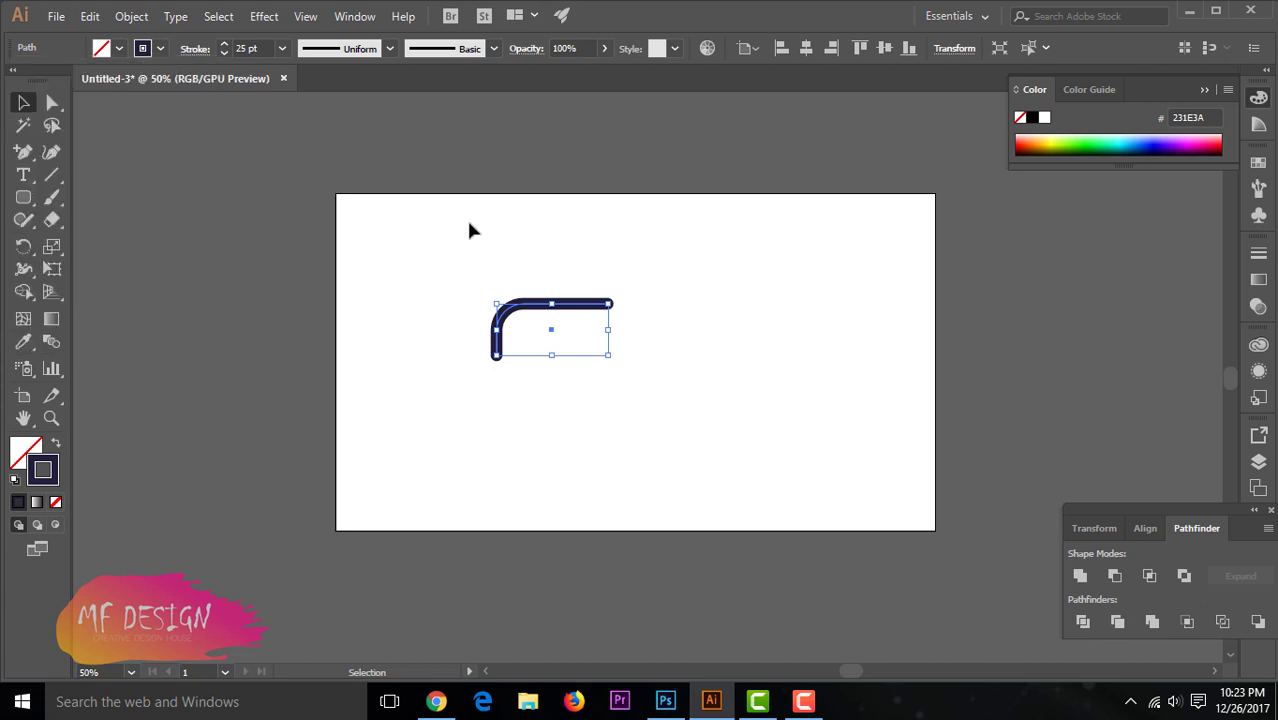
{"action": "left_click", "coordinate": [547, 284]}
{"action": "left_click_drag", "start_coordinate": [575, 303], "coordinate": [582, 326]}
{"action": "key", "text": "ctrl+z"}
{"action": "left_click", "coordinate": [561, 312]}
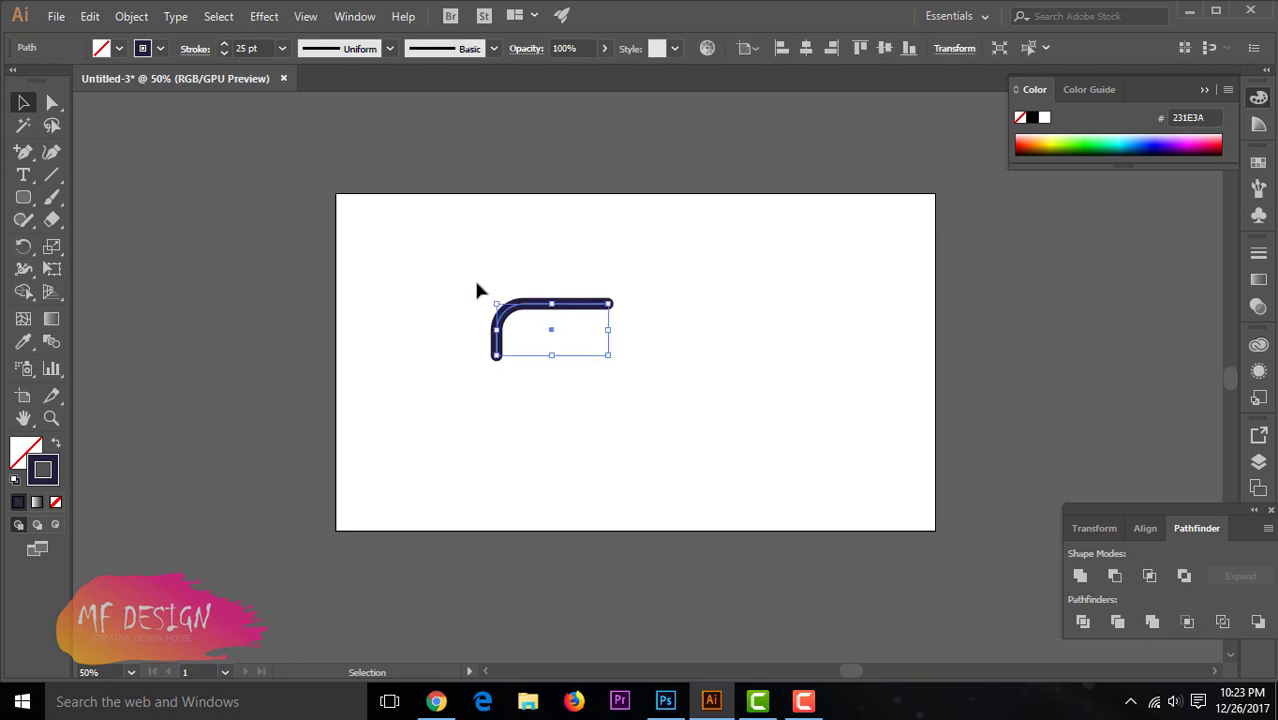
{"action": "left_click", "coordinate": [147, 20]}
{"action": "mouse_move", "coordinate": [200, 416]}
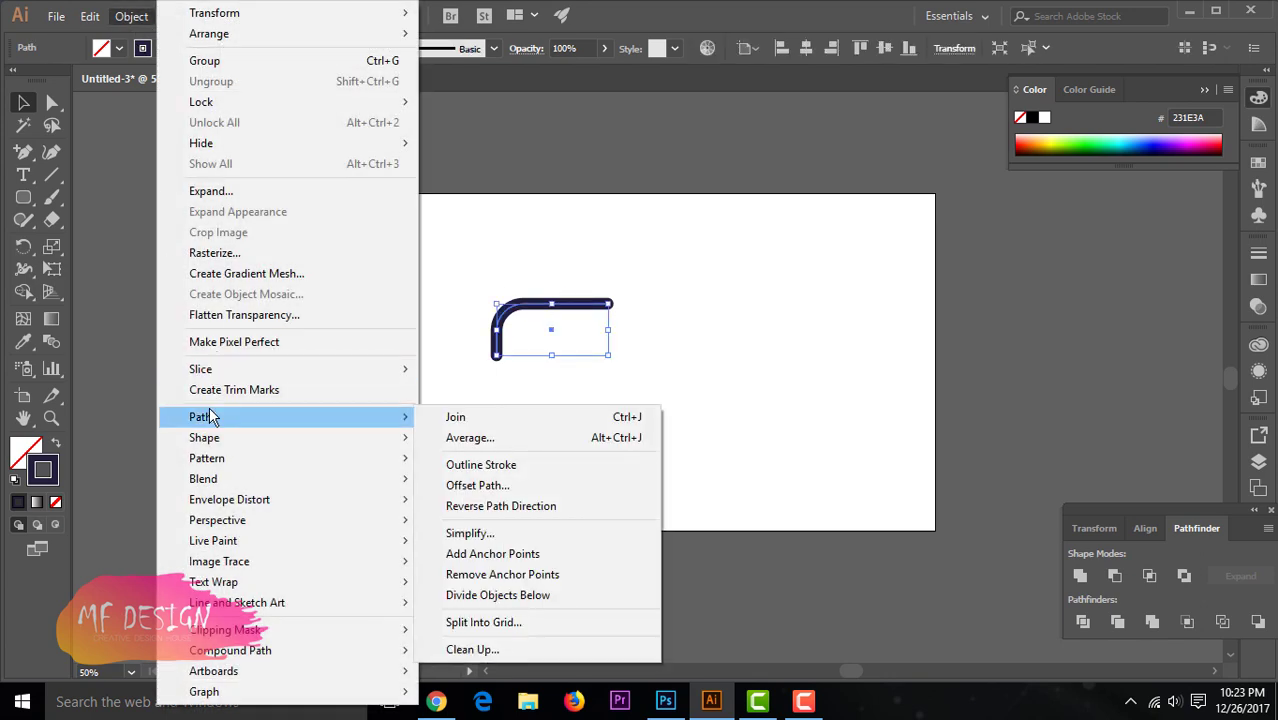
Outline the corner path's stroke and paste a copy in front
{"action": "left_click", "coordinate": [511, 465]}
{"action": "left_click", "coordinate": [574, 345]}
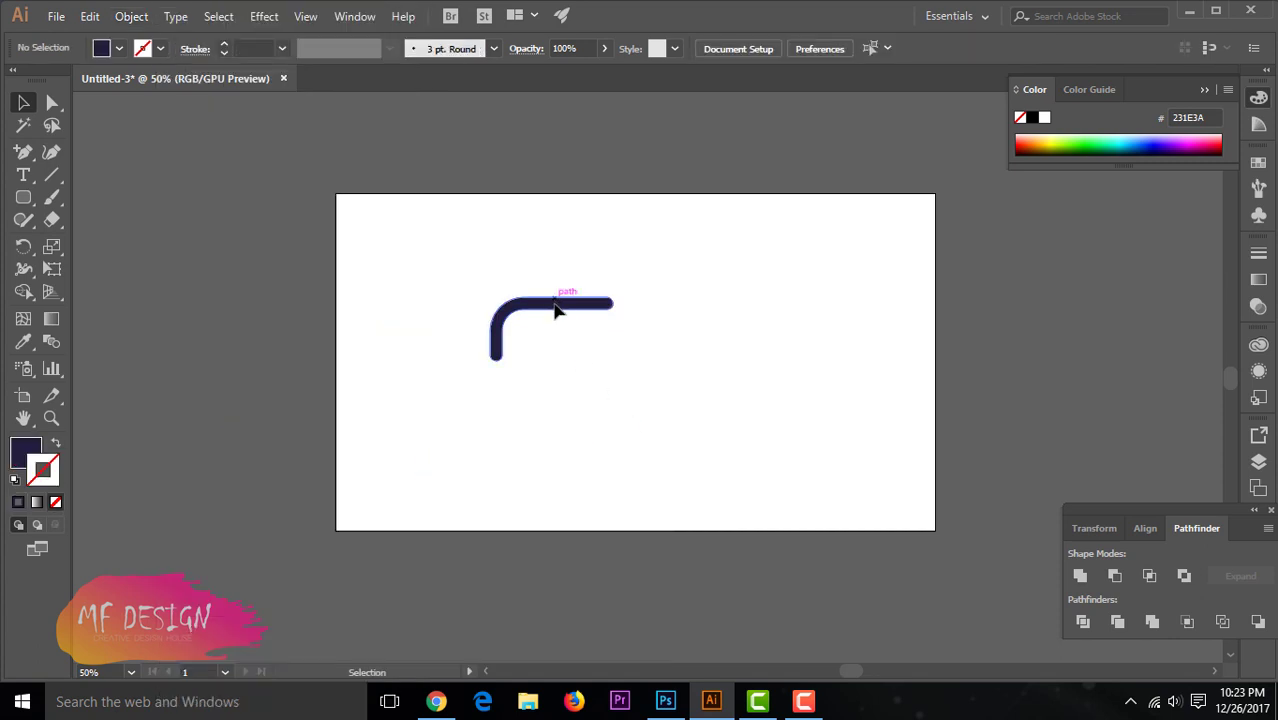
{"action": "left_click_drag", "start_coordinate": [568, 305], "coordinate": [568, 331]}
{"action": "left_click", "coordinate": [131, 16]}
{"action": "mouse_move", "coordinate": [89, 16]}
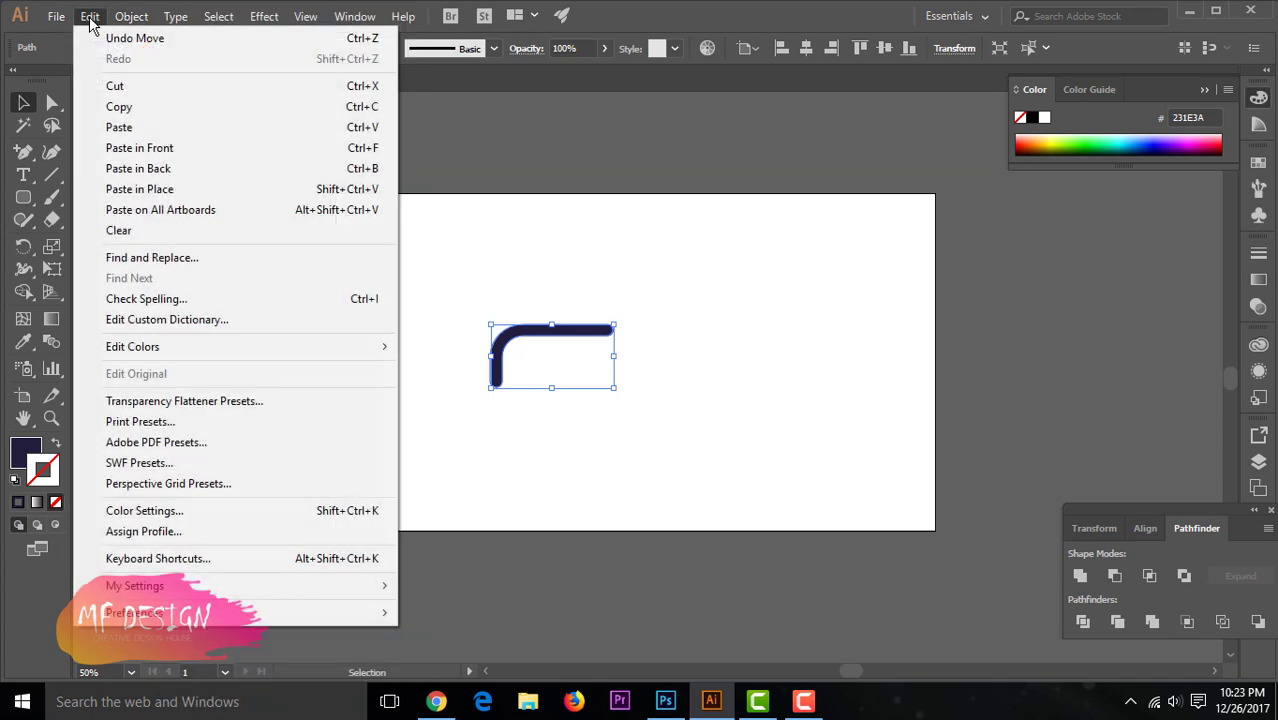
{"action": "left_click", "coordinate": [130, 107]}
{"action": "left_click", "coordinate": [89, 16]}
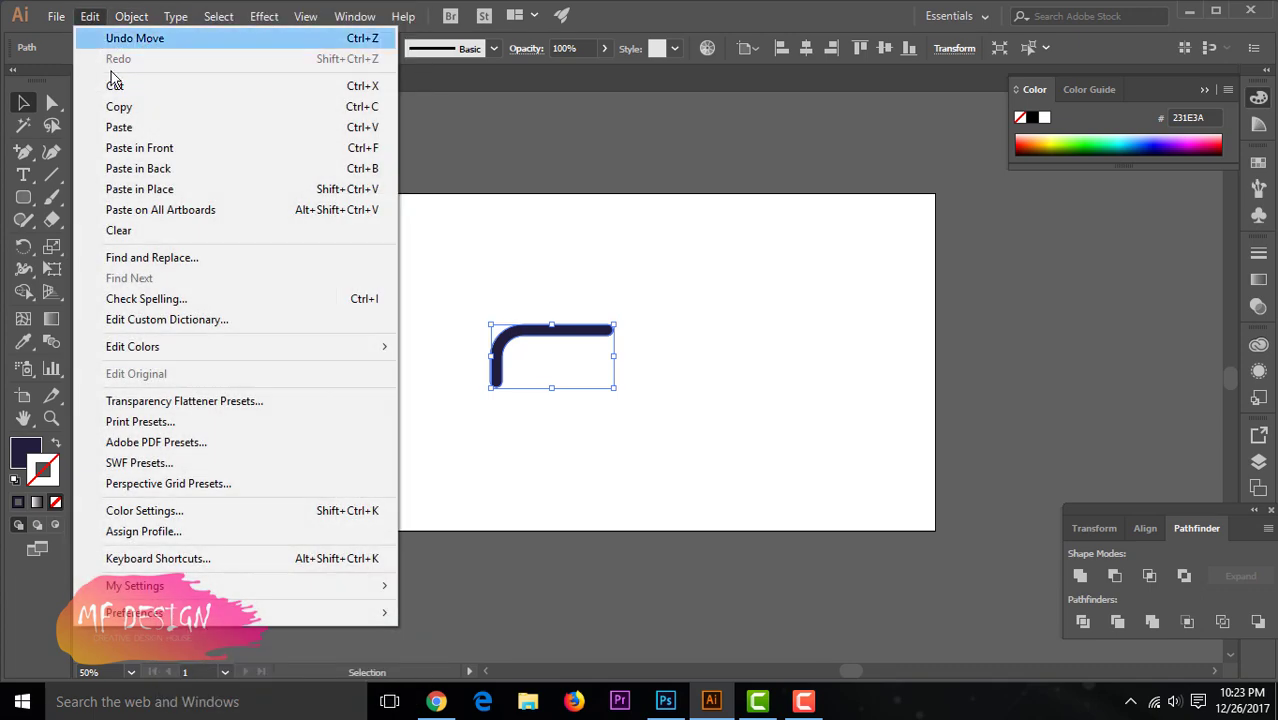
{"action": "left_click", "coordinate": [163, 158]}
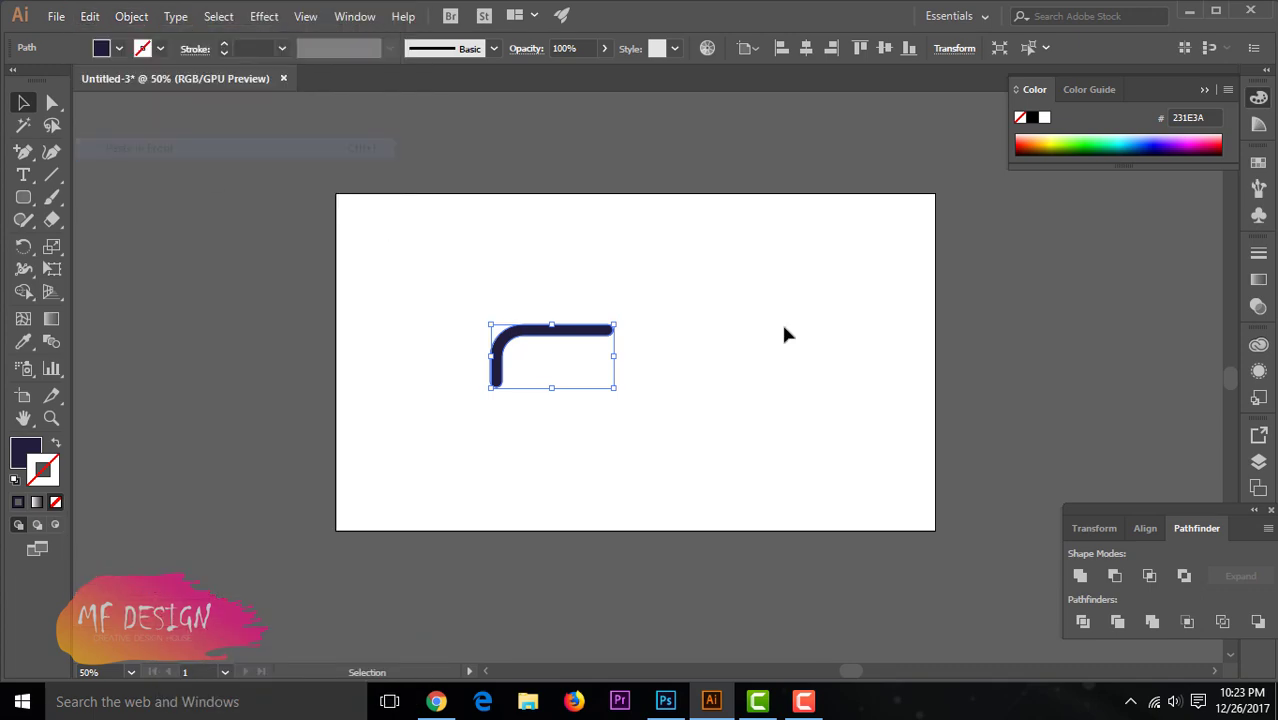
Position the rotated copy below-right of the original so the two form an S
{"action": "mouse_move", "coordinate": [575, 333]}
{"action": "left_mouse_down"}
{"action": "mouse_move", "coordinate": [610, 370]}
{"action": "mouse_move", "coordinate": [516, 428]}
{"action": "left_mouse_up"}
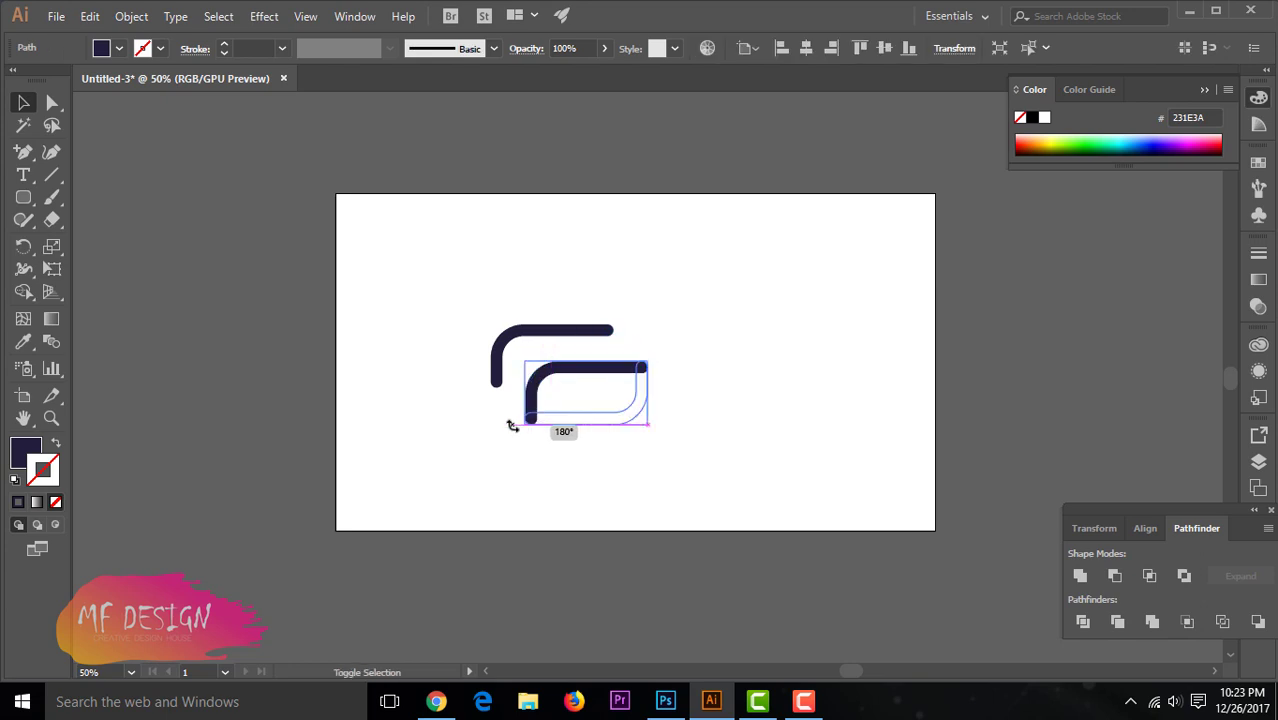
{"action": "left_click_drag", "start_coordinate": [629, 415], "coordinate": [577, 406]}
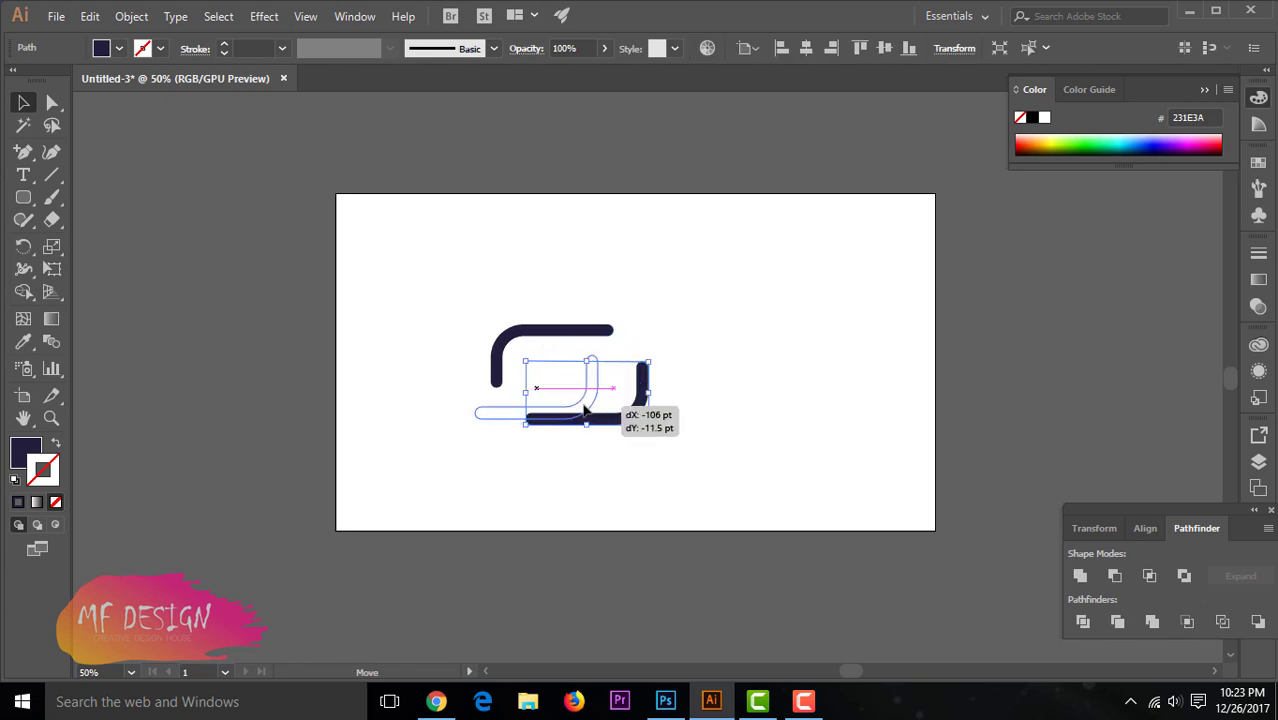
{"action": "left_click", "coordinate": [646, 416]}
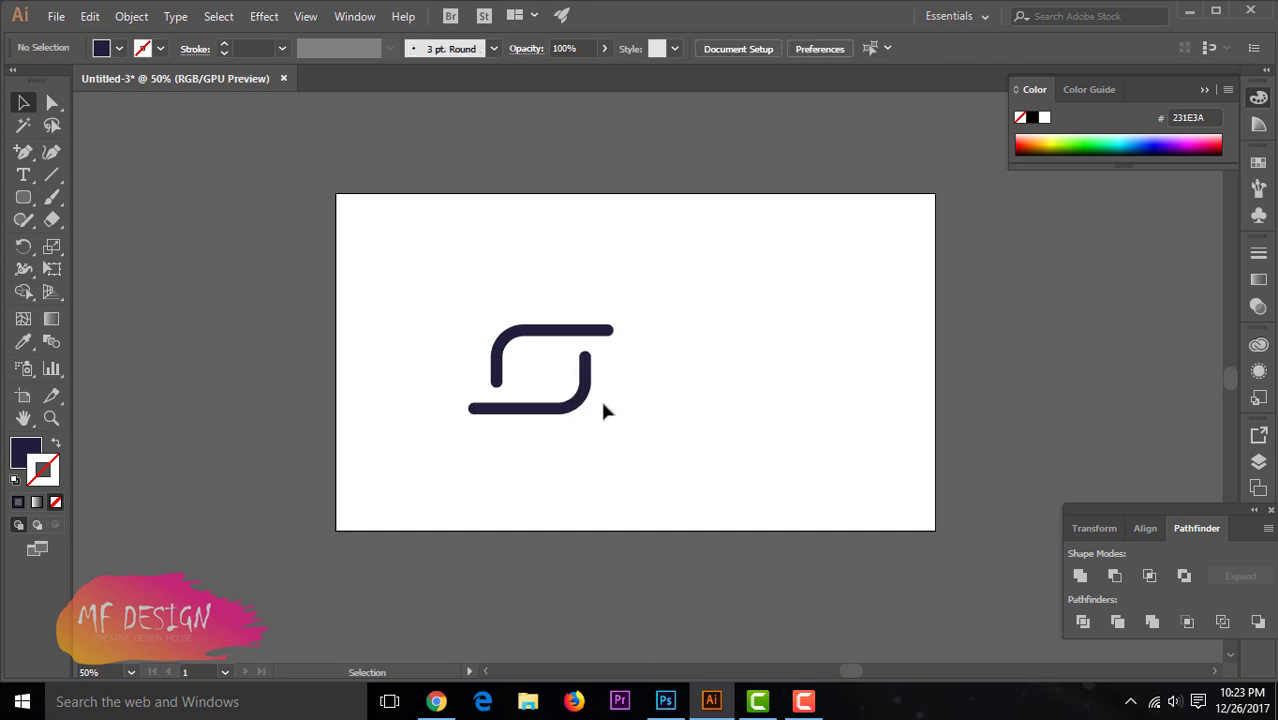
{"action": "left_click_drag", "start_coordinate": [587, 400], "coordinate": [589, 396]}
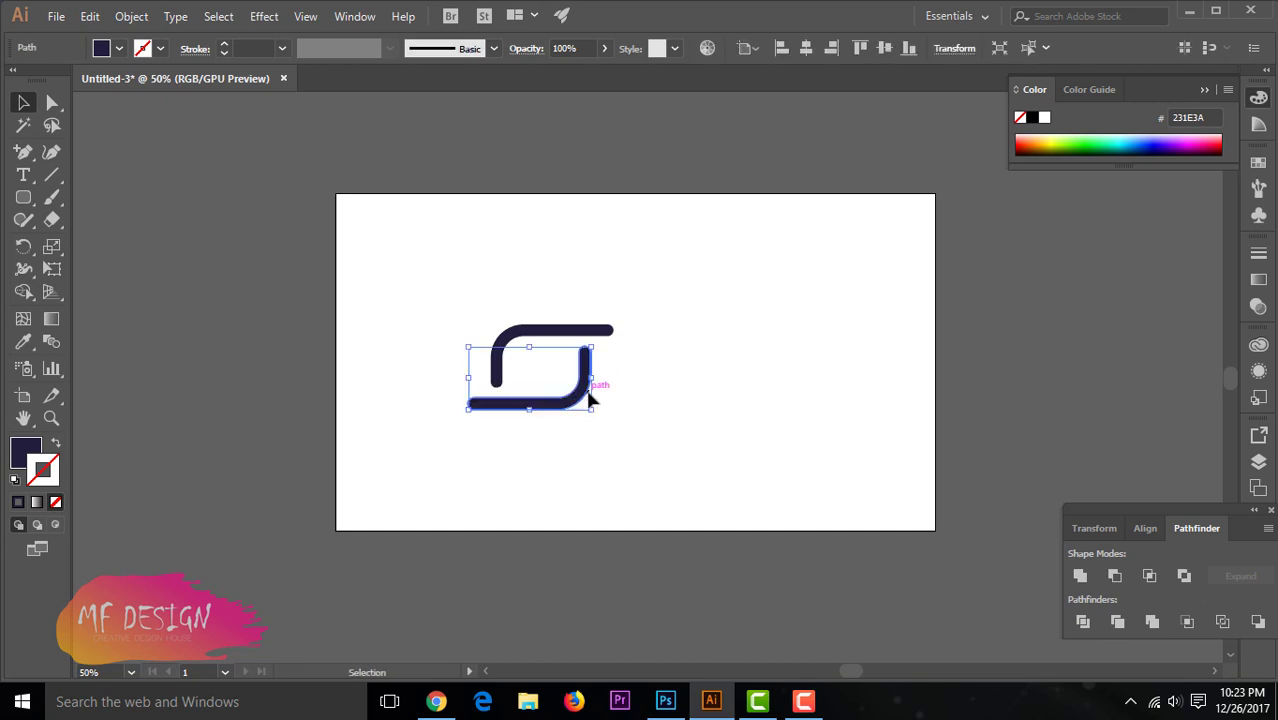
{"action": "left_click", "coordinate": [603, 411]}
{"action": "left_click", "coordinate": [585, 400]}
{"action": "left_click", "coordinate": [606, 395]}
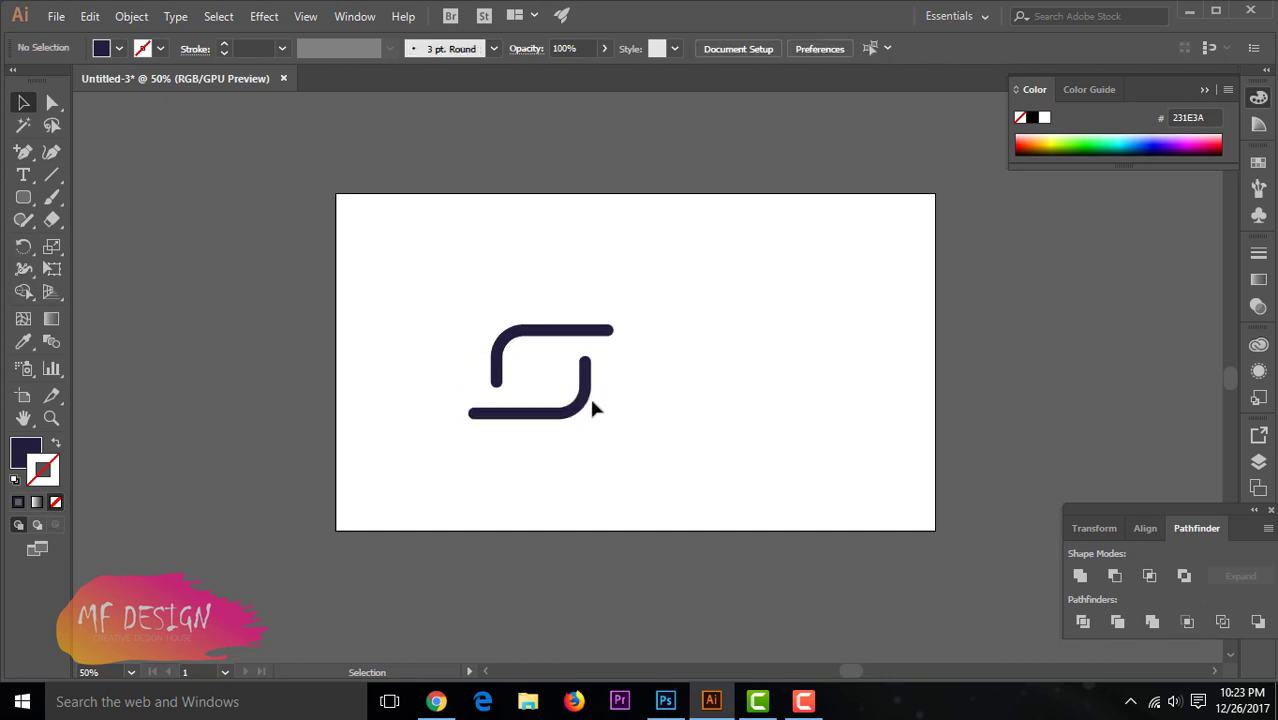
{"action": "left_click_drag", "start_coordinate": [589, 394], "coordinate": [587, 393]}
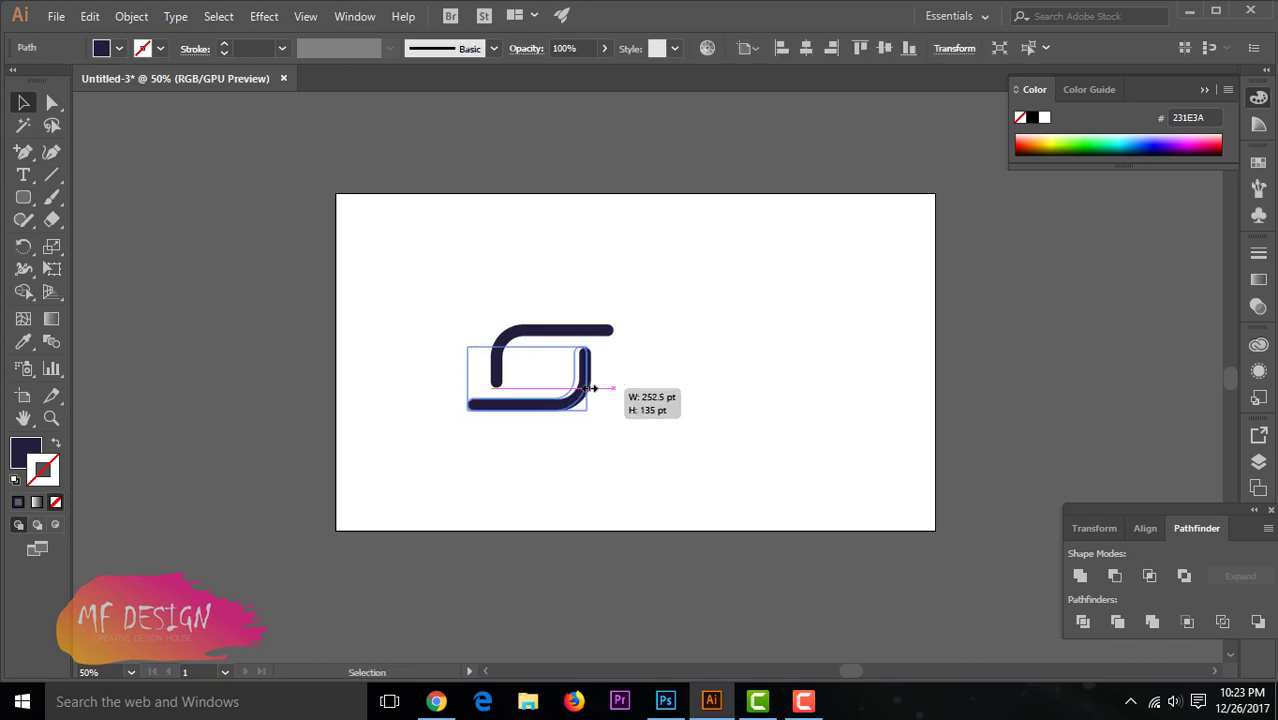
{"action": "left_click", "coordinate": [670, 412]}
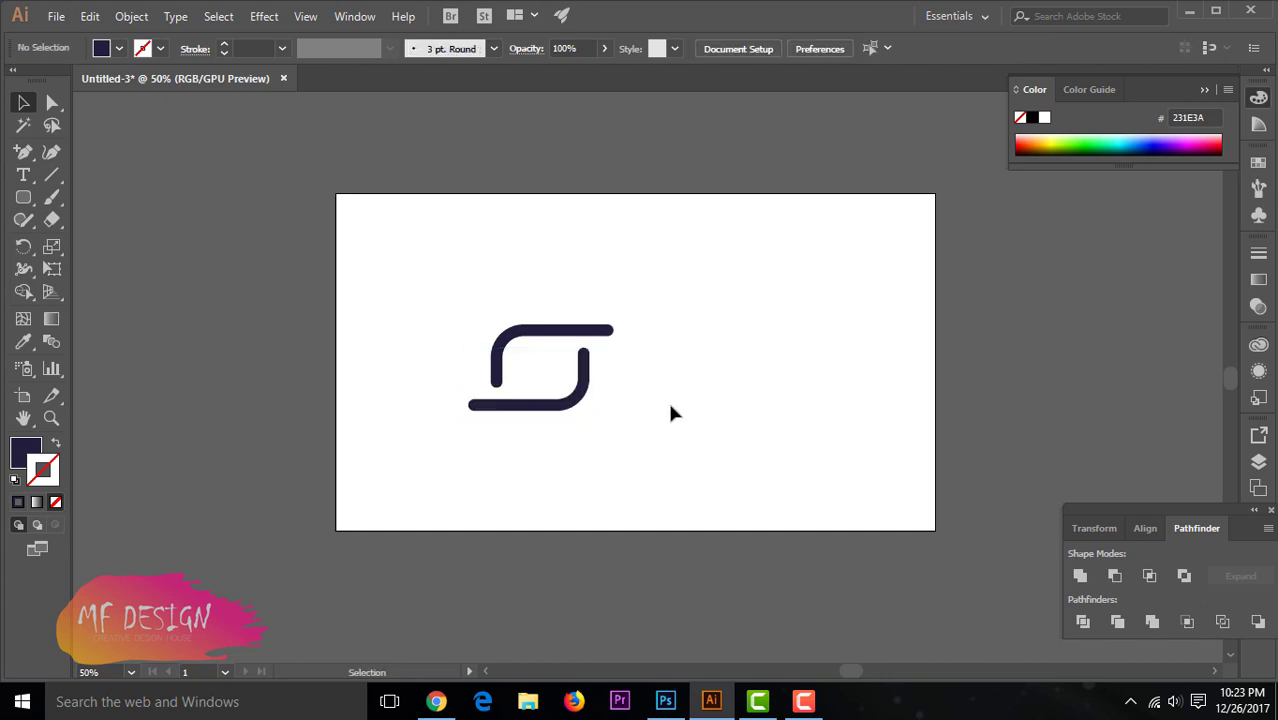
{"action": "left_click", "coordinate": [26, 199]}
Draw a filled navy circle and move it into the middle of the S shape
{"action": "left_click", "coordinate": [91, 242]}
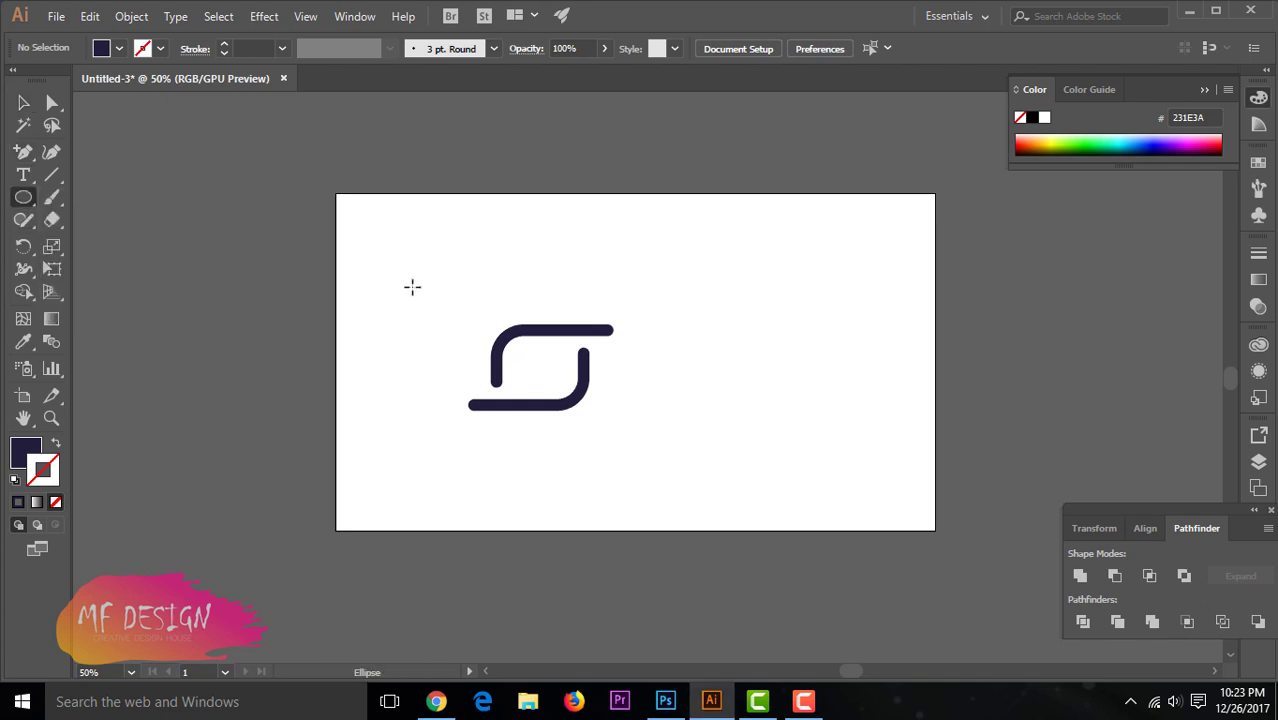
{"action": "left_click_drag", "start_coordinate": [412, 287], "coordinate": [436, 309]}
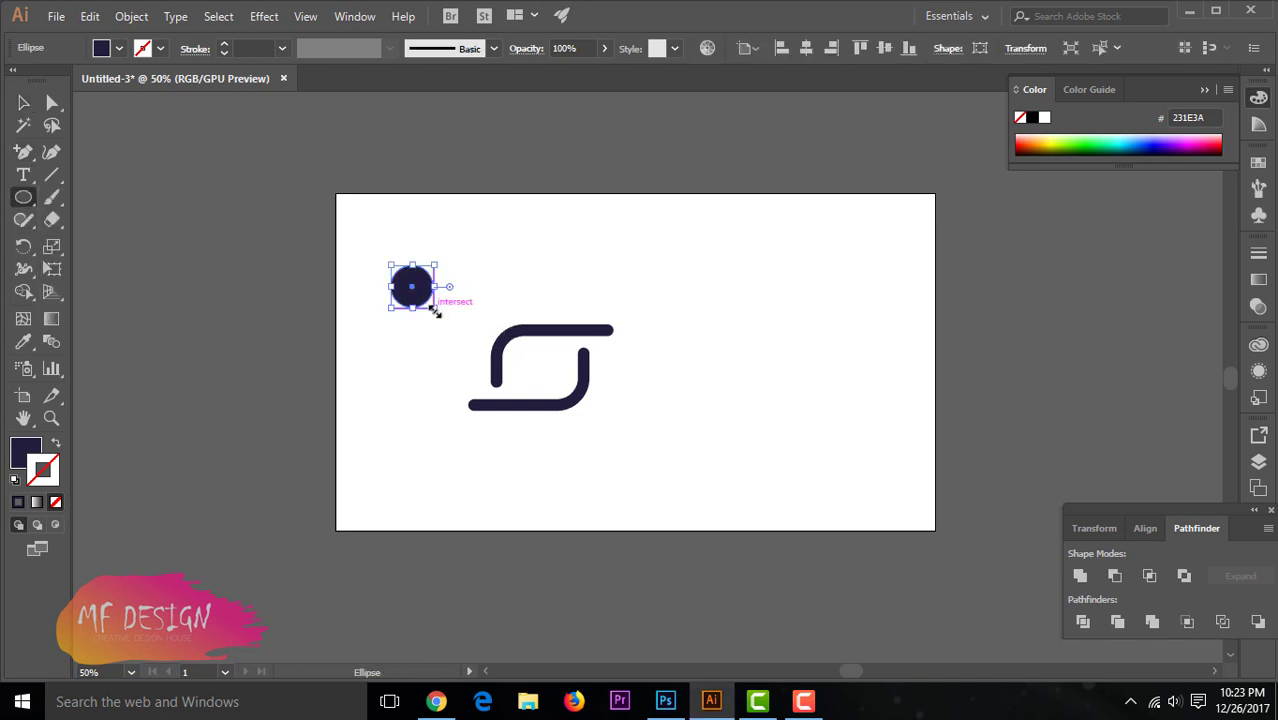
{"action": "left_click", "coordinate": [24, 102]}
{"action": "left_click", "coordinate": [242, 208]}
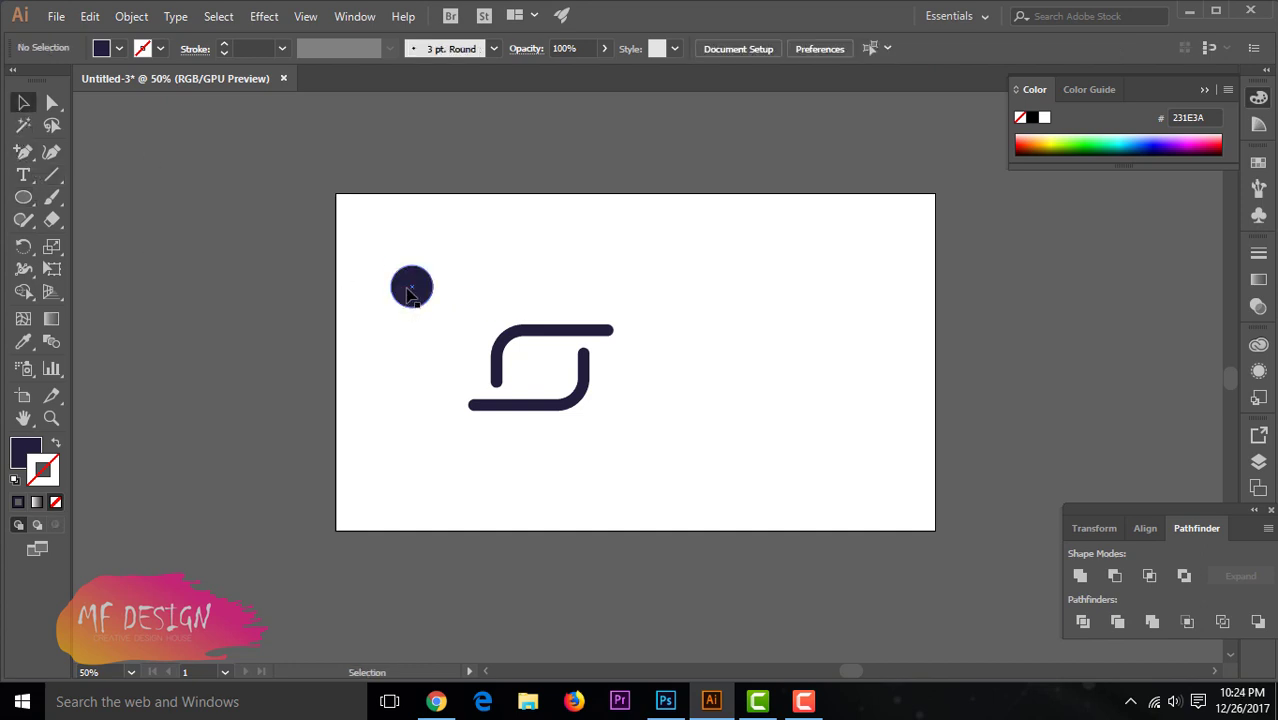
{"action": "mouse_move", "coordinate": [410, 293]}
{"action": "left_mouse_down"}
{"action": "mouse_move", "coordinate": [505, 370]}
{"action": "mouse_move", "coordinate": [537, 378]}
{"action": "left_mouse_up"}
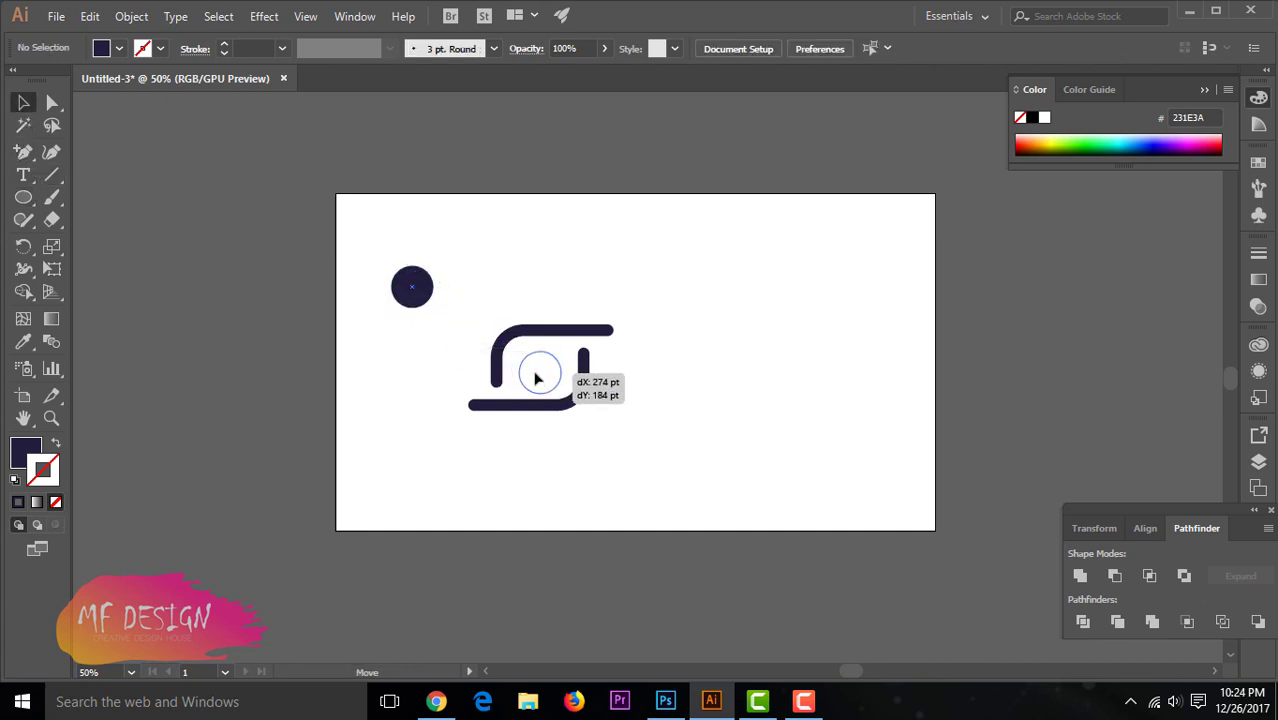
{"action": "left_click_drag", "start_coordinate": [537, 378], "coordinate": [540, 370]}
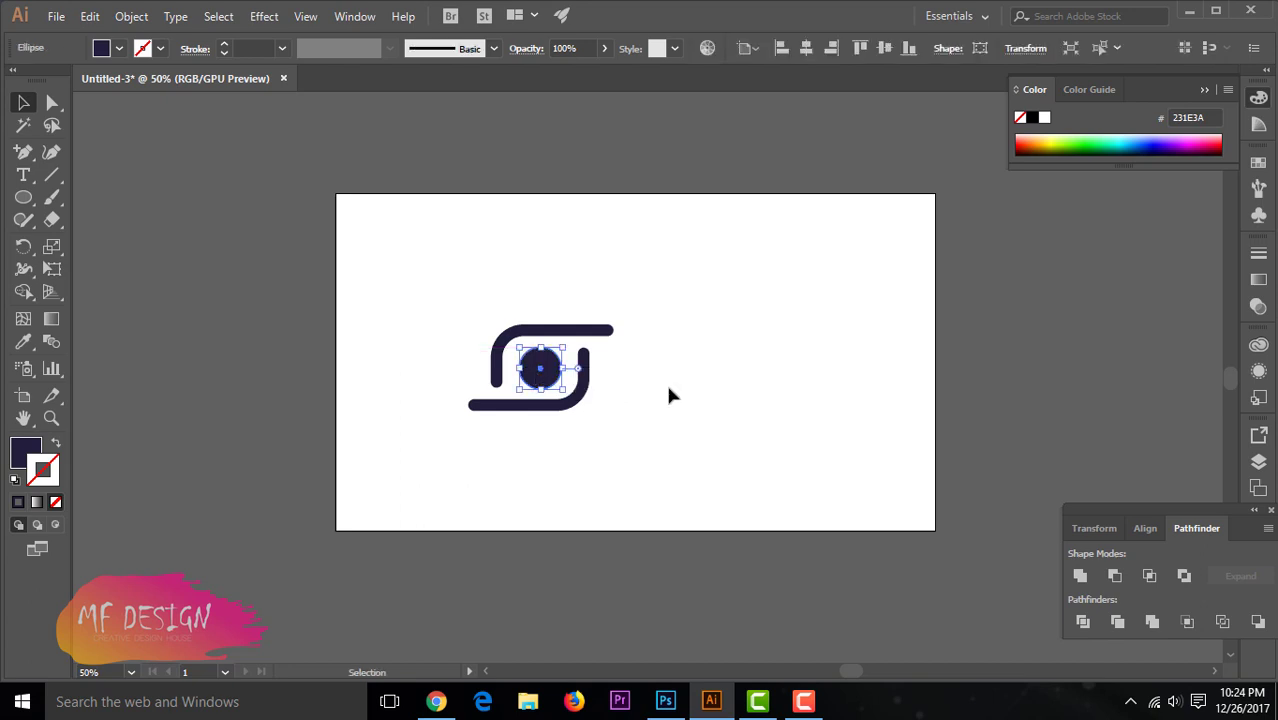
{"action": "left_click", "coordinate": [558, 378]}
Paste a copy of the circle in front and shrink it into a smaller concentric circle
{"action": "left_click", "coordinate": [89, 16]}
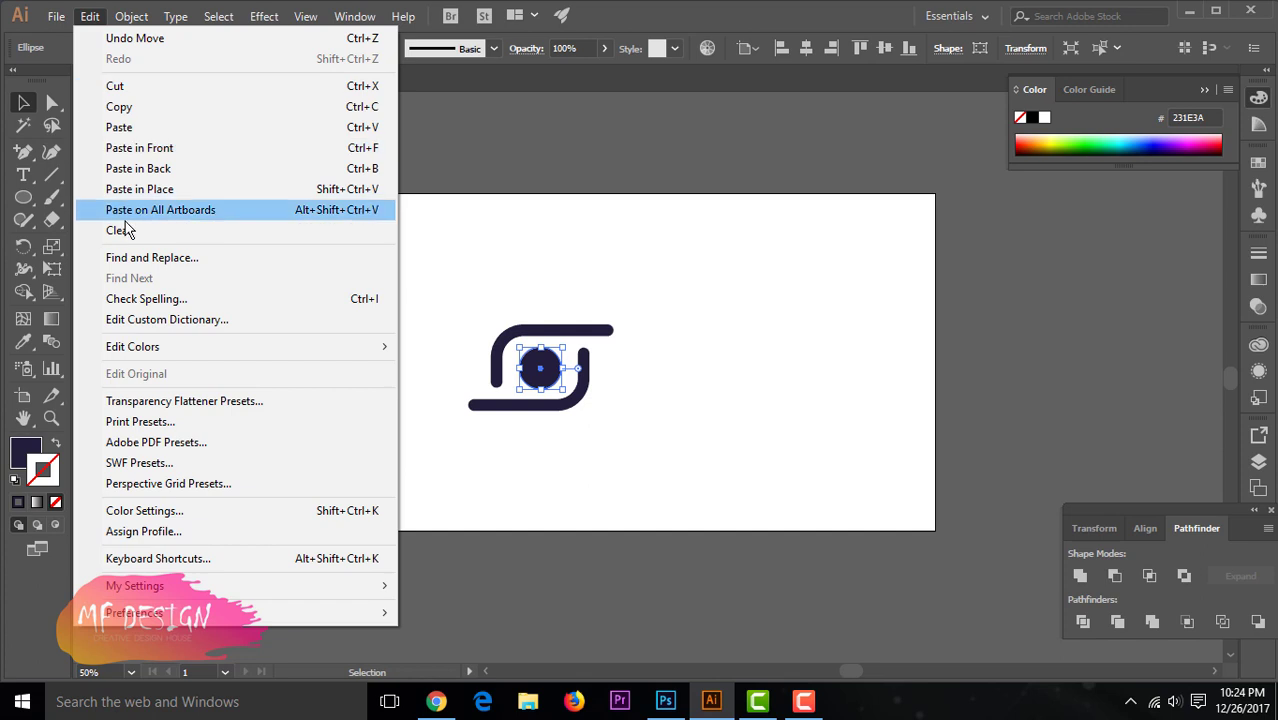
{"action": "left_click", "coordinate": [126, 110]}
{"action": "left_click", "coordinate": [89, 16]}
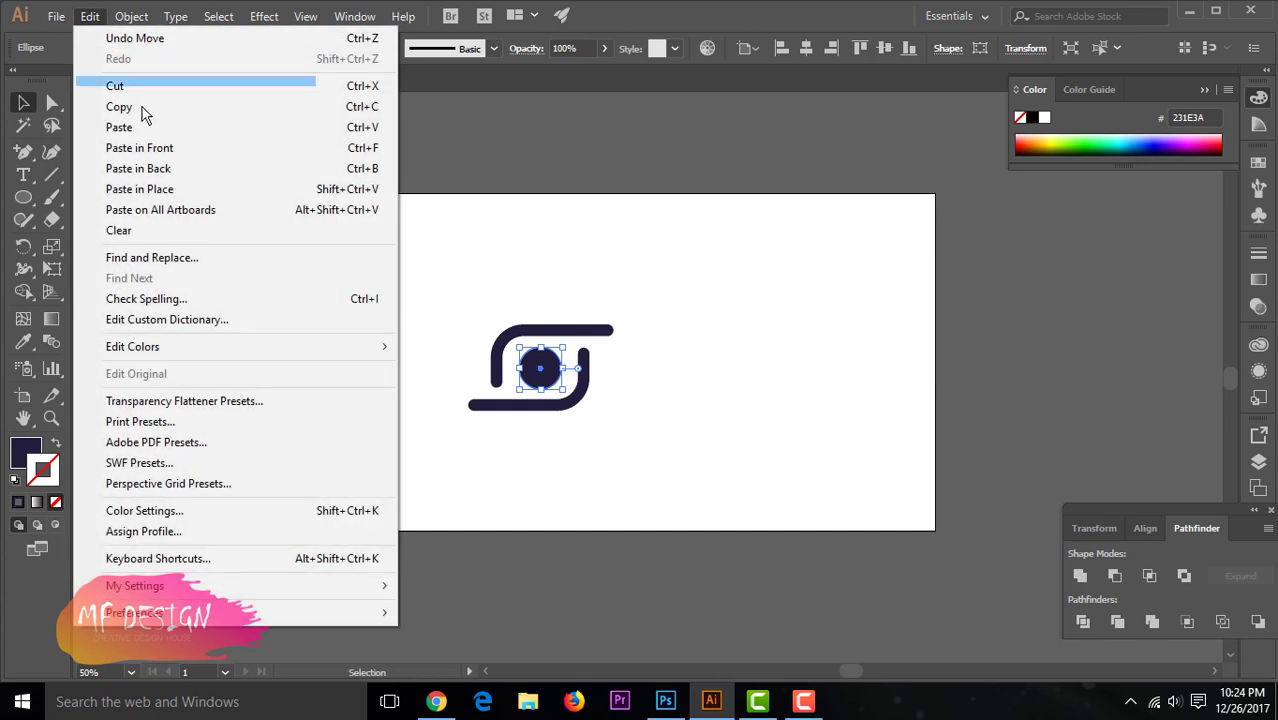
{"action": "left_click", "coordinate": [172, 150]}
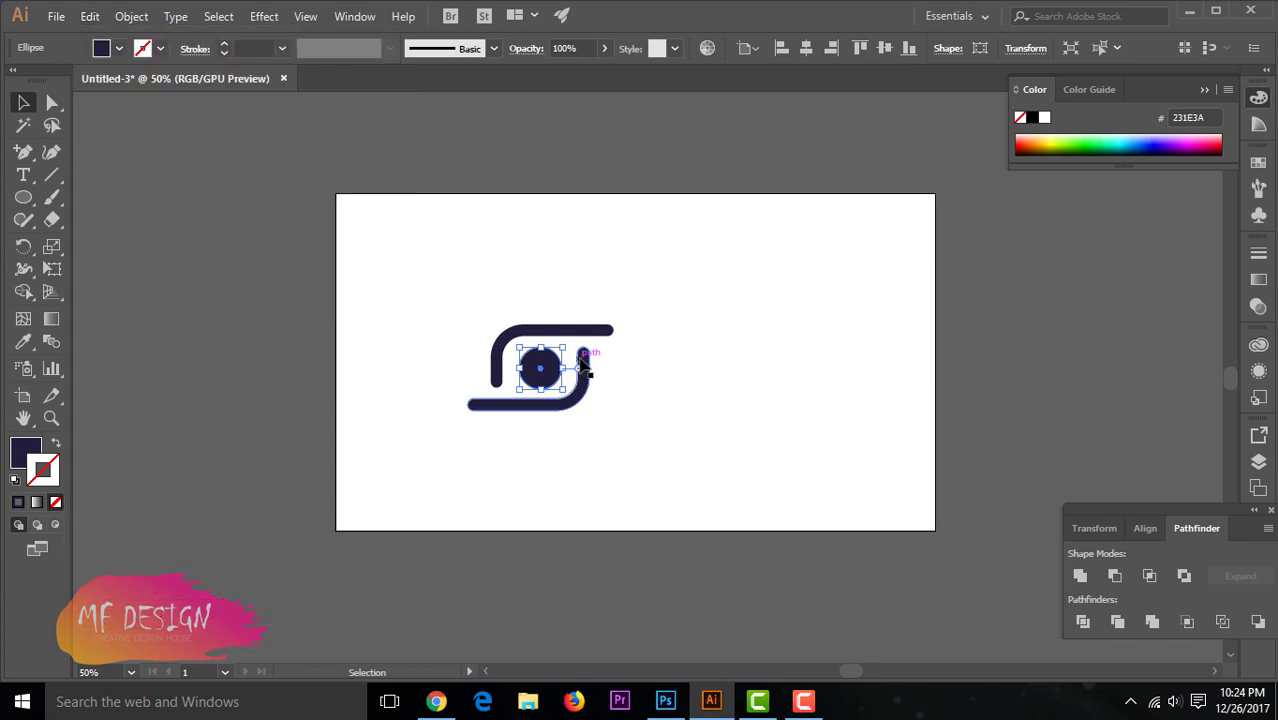
{"action": "left_click_drag", "start_coordinate": [561, 387], "coordinate": [560, 380]}
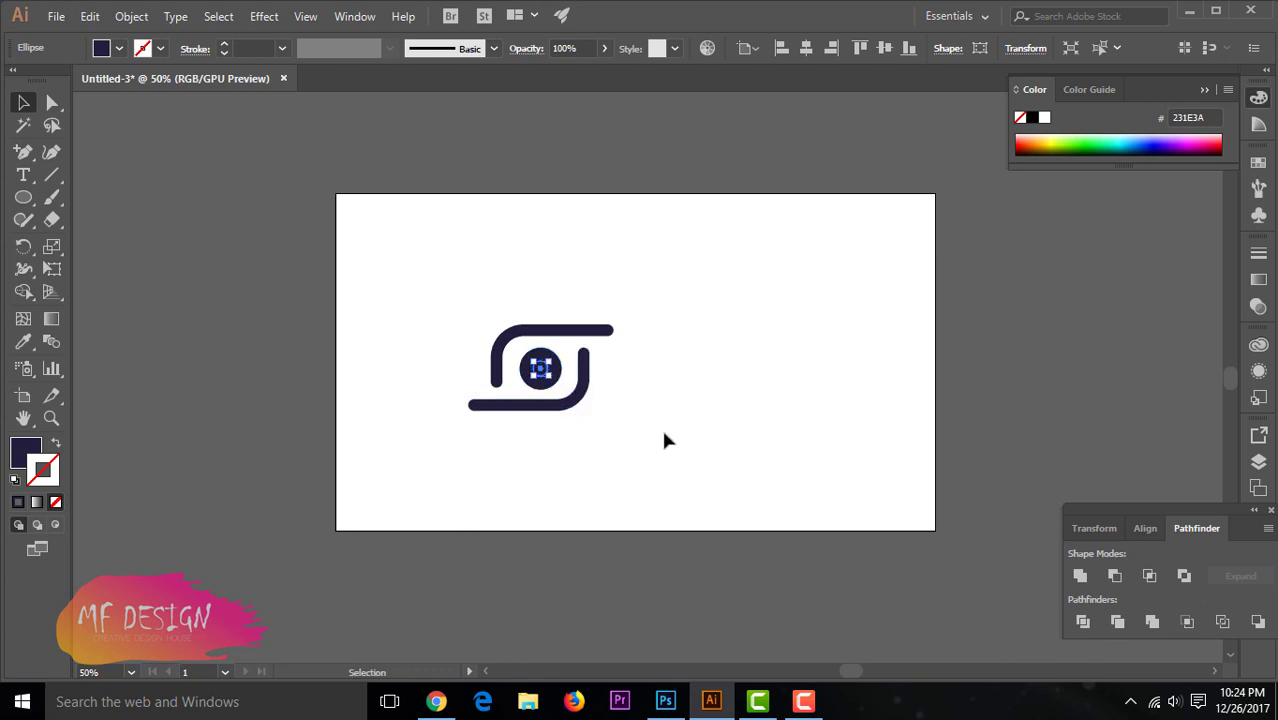
Centre the small circle on the large one and subtract it with Minus Front to form a lens ring
{"action": "left_click", "coordinate": [662, 436]}
{"action": "left_click", "coordinate": [558, 377]}
{"action": "left_click", "coordinate": [614, 378]}
{"action": "left_click", "coordinate": [550, 372]}
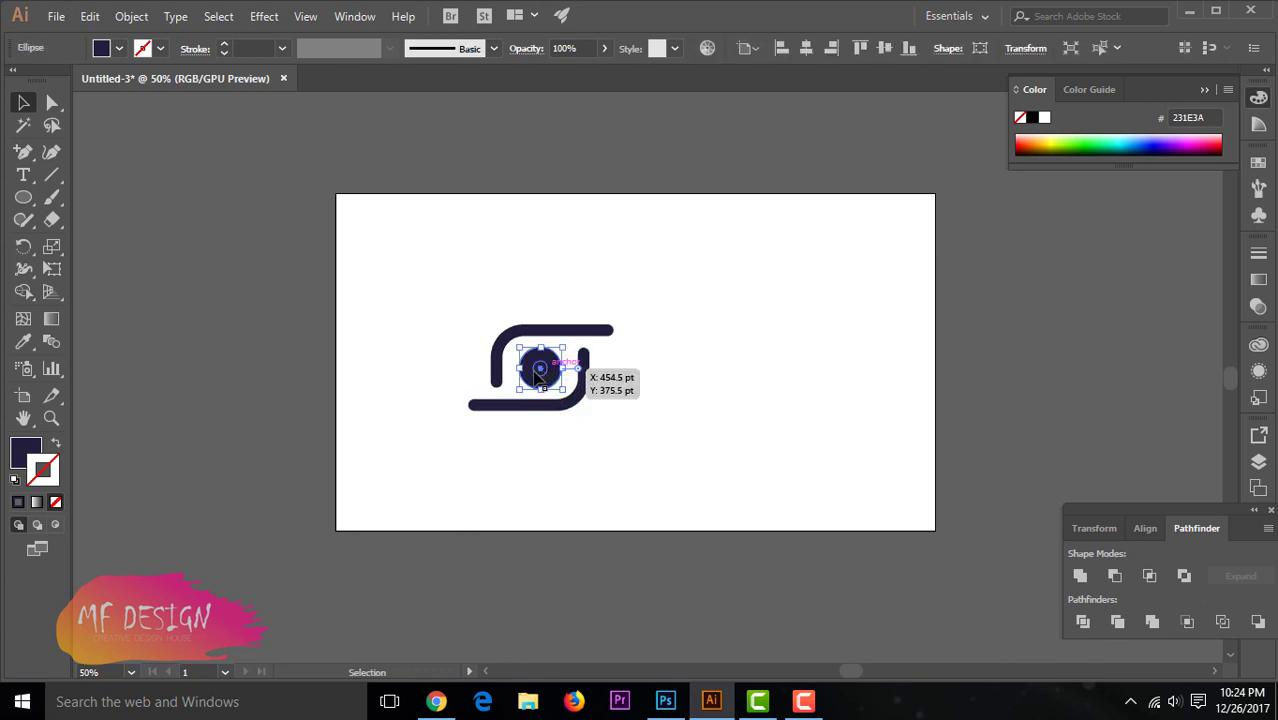
{"action": "left_click_drag", "start_coordinate": [536, 368], "coordinate": [541, 372]}
{"action": "left_click", "coordinate": [549, 374]}
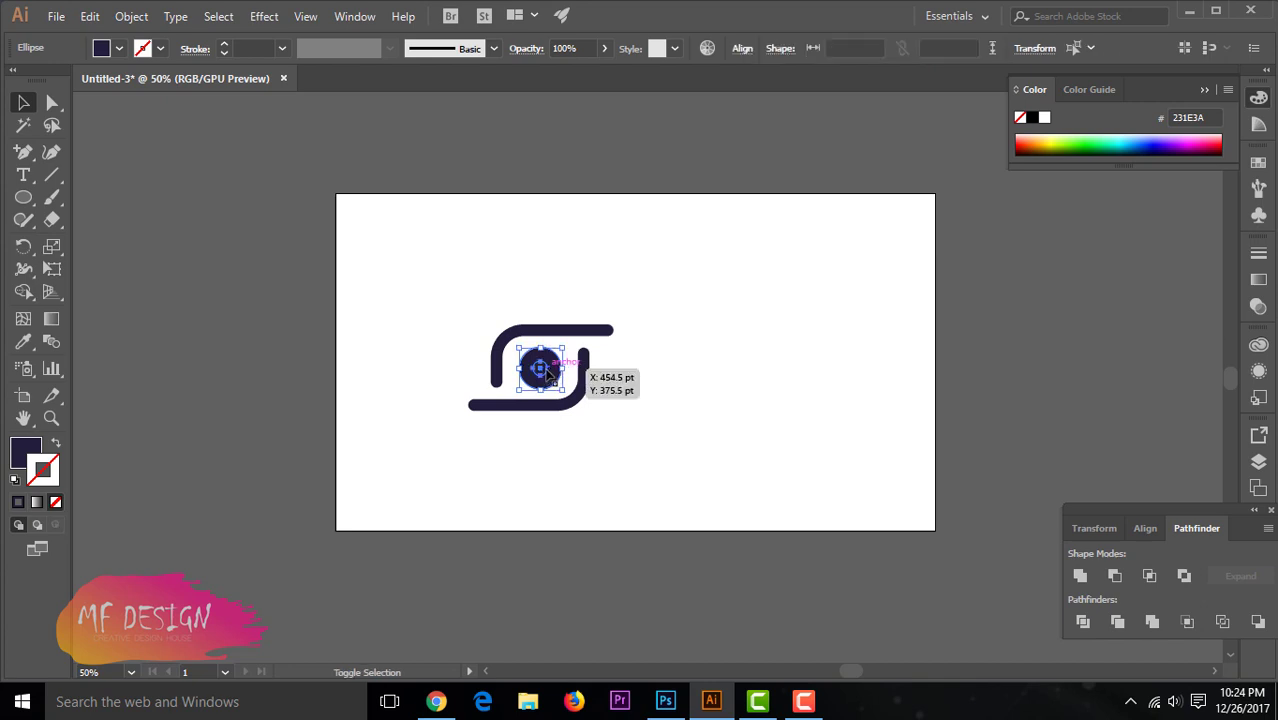
{"action": "left_click", "coordinate": [1116, 577]}
{"action": "left_click", "coordinate": [698, 418]}
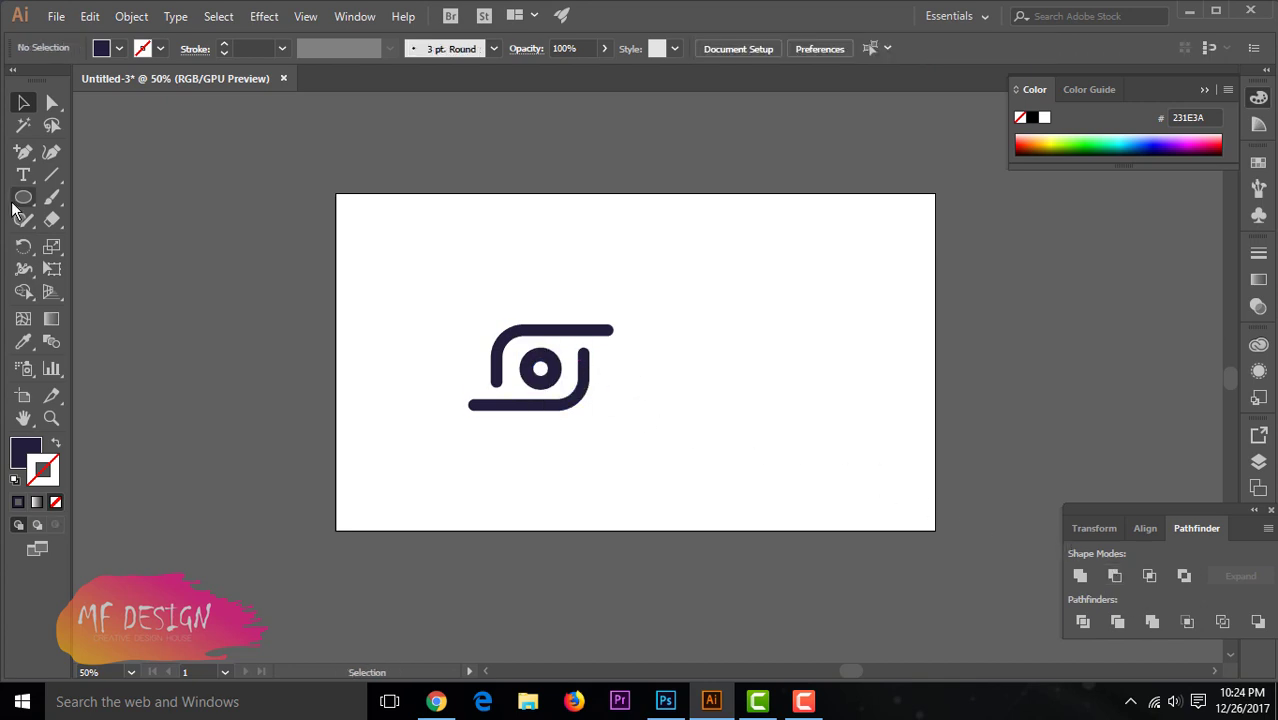
Draw a small navy flash dot above right of the lens ring
{"action": "left_click_drag", "start_coordinate": [17, 204], "coordinate": [95, 242]}
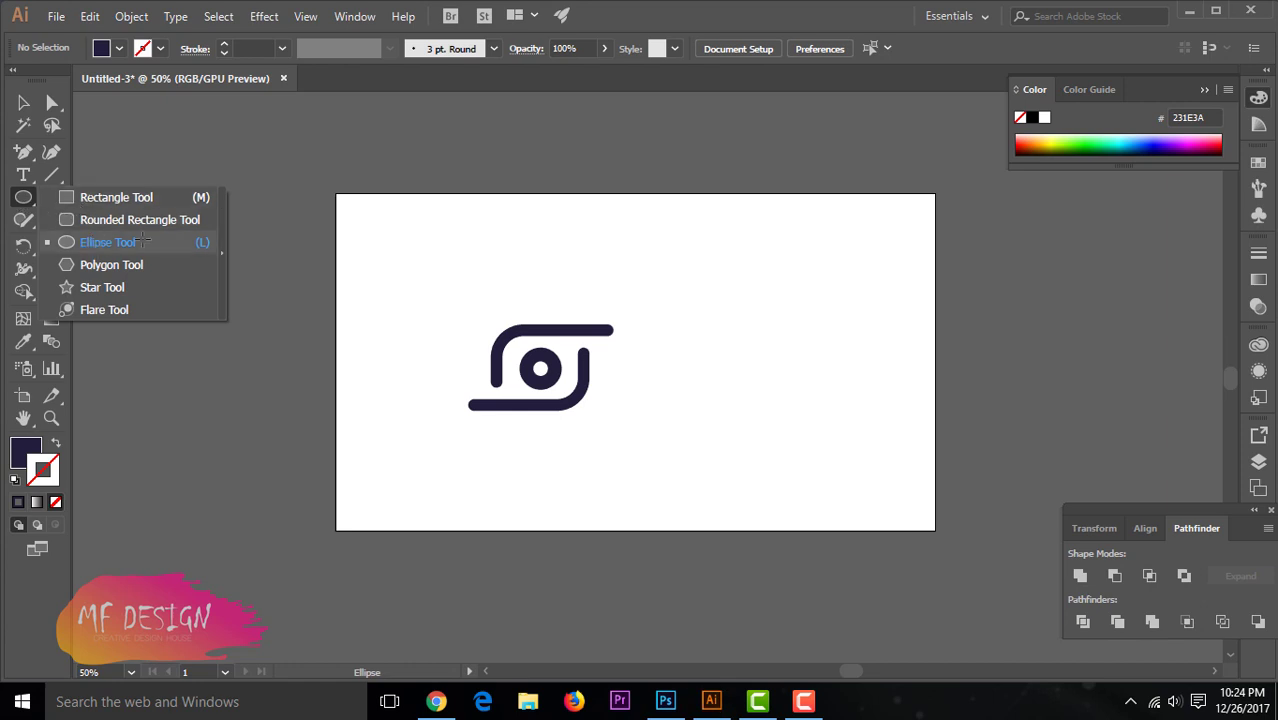
{"action": "left_click_drag", "start_coordinate": [688, 363], "coordinate": [697, 376]}
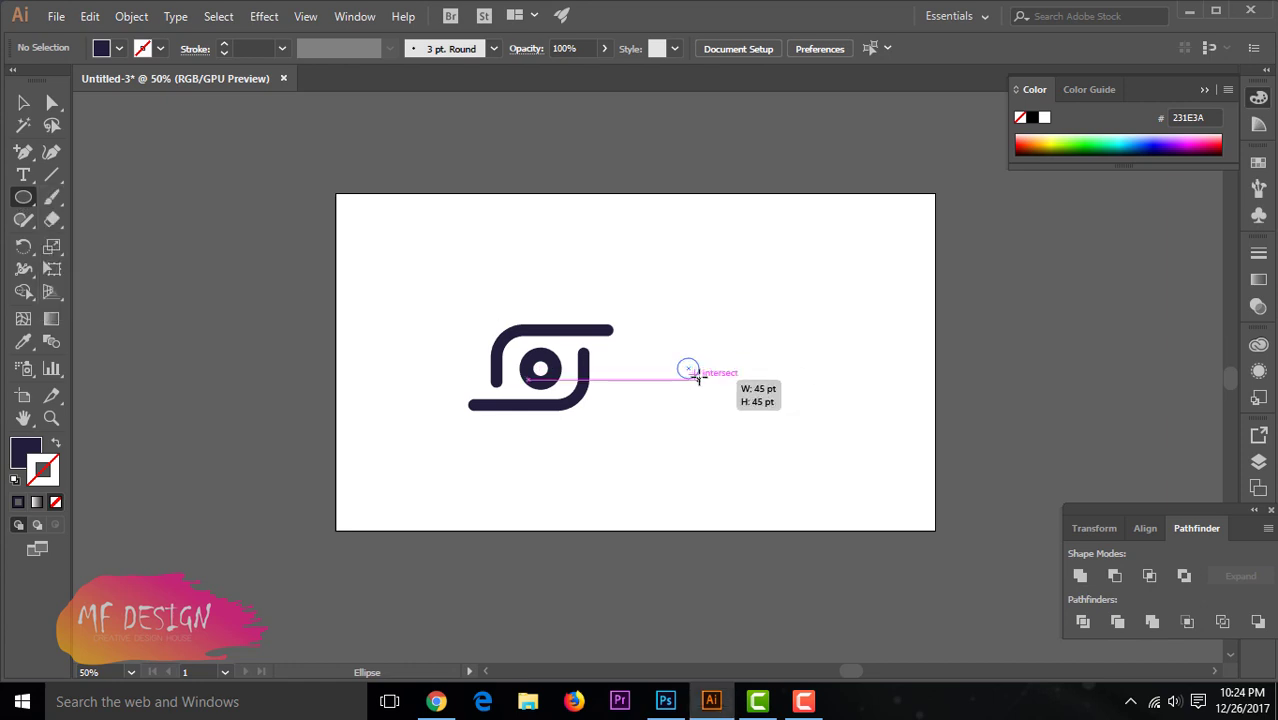
{"action": "left_click_drag", "start_coordinate": [697, 376], "coordinate": [566, 346]}
{"action": "left_click", "coordinate": [23, 102]}
{"action": "left_click", "coordinate": [847, 340]}
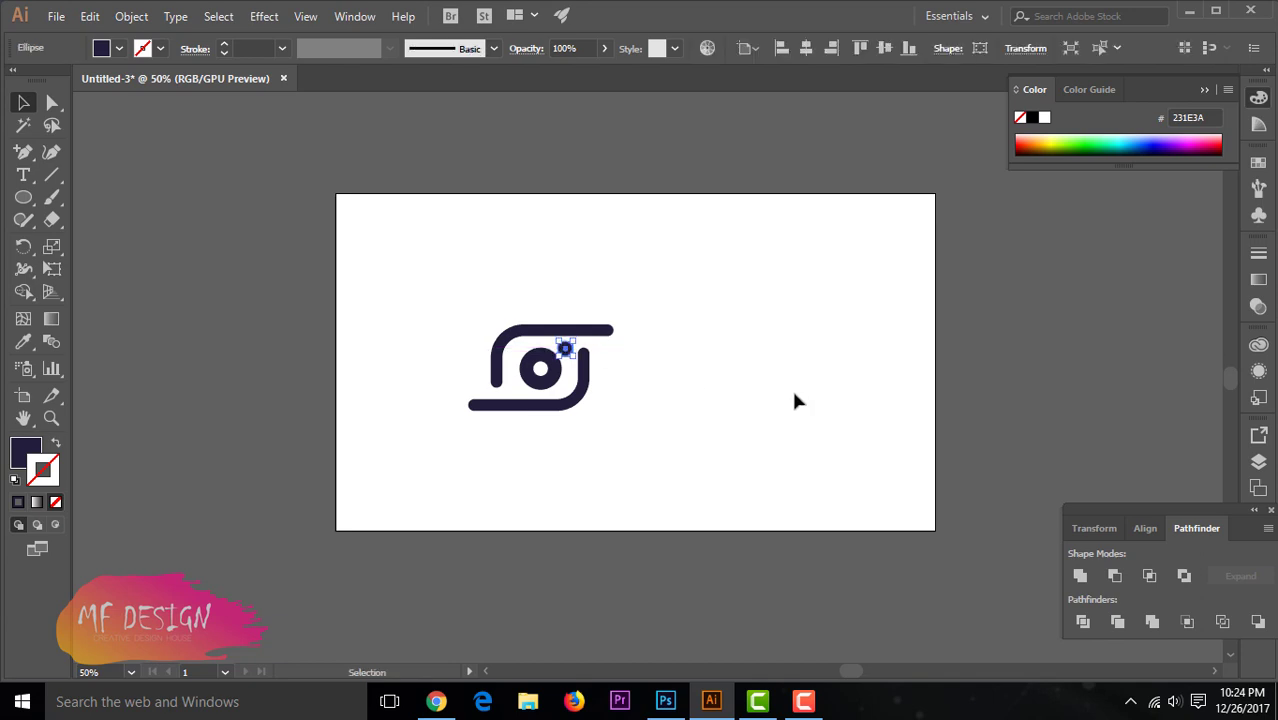
{"action": "left_click", "coordinate": [794, 396]}
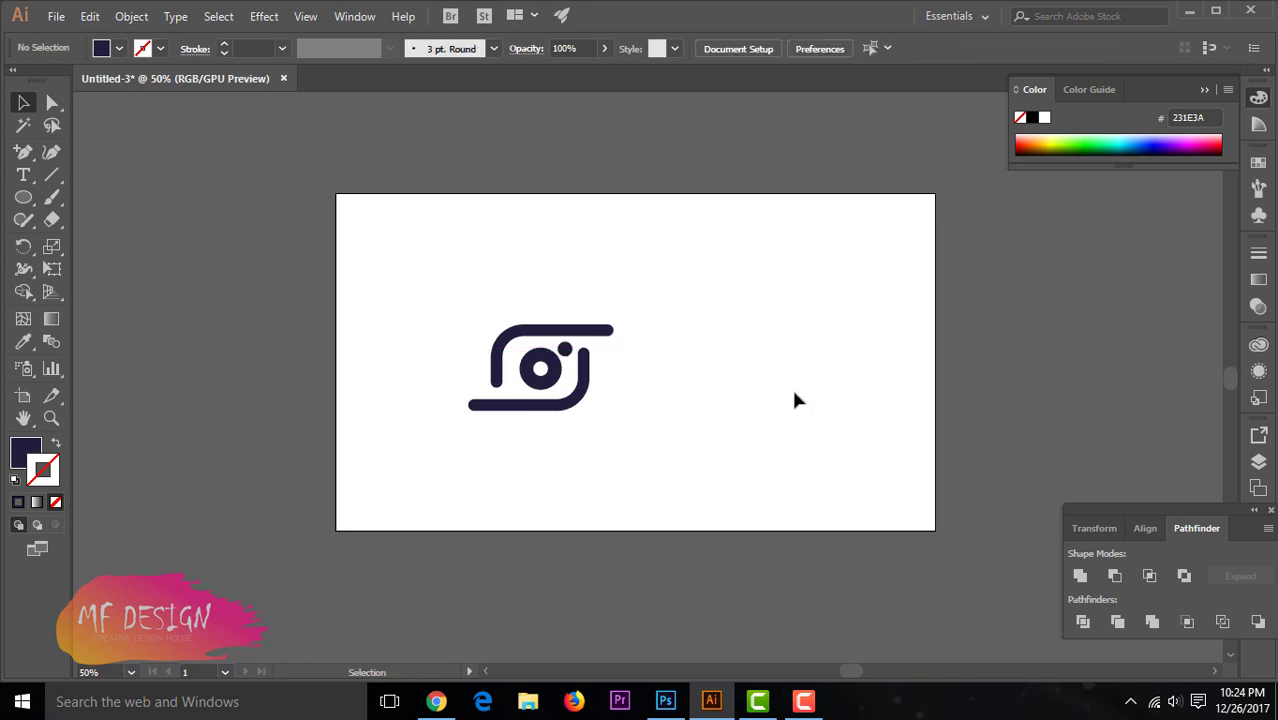
Group all camera-mark pieces with Ctrl+G and move the group toward the artboard centre
{"action": "scroll", "coordinate": [794, 396], "scroll_direction": "down", "scroll_amount": 1}
{"action": "left_click_drag", "start_coordinate": [435, 279], "coordinate": [577, 406]}
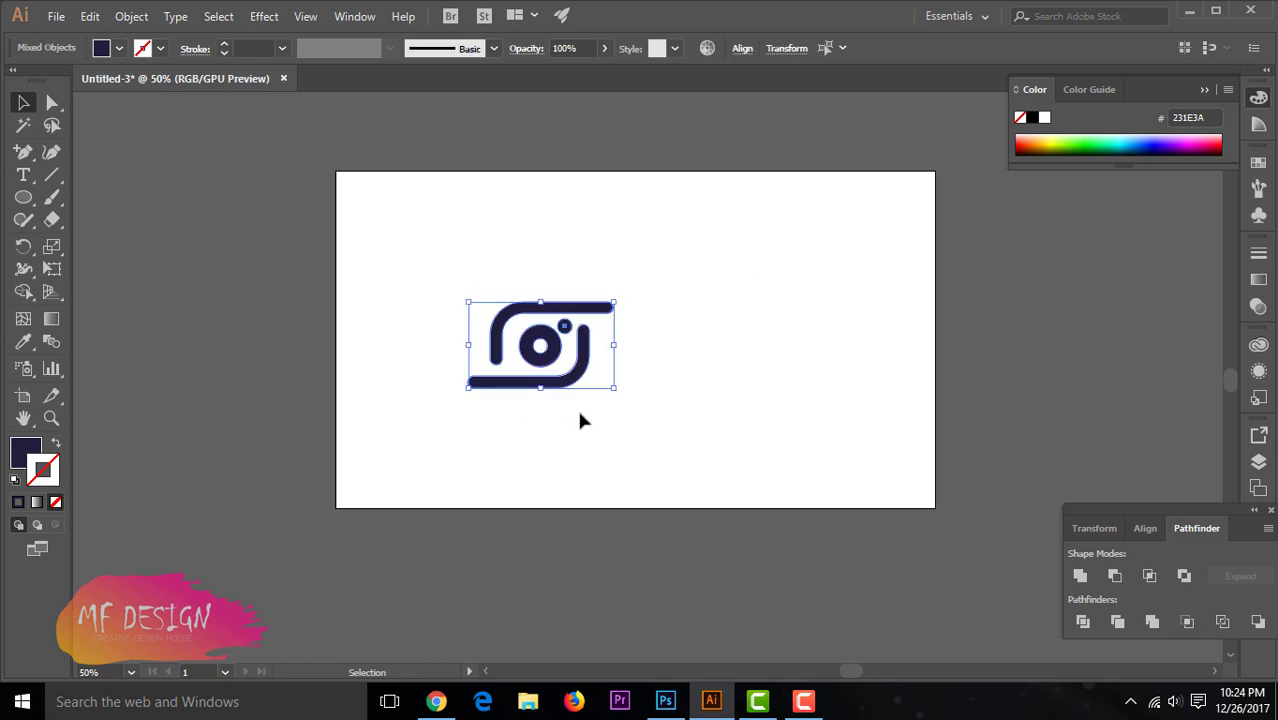
{"action": "key", "text": "ctrl+g"}
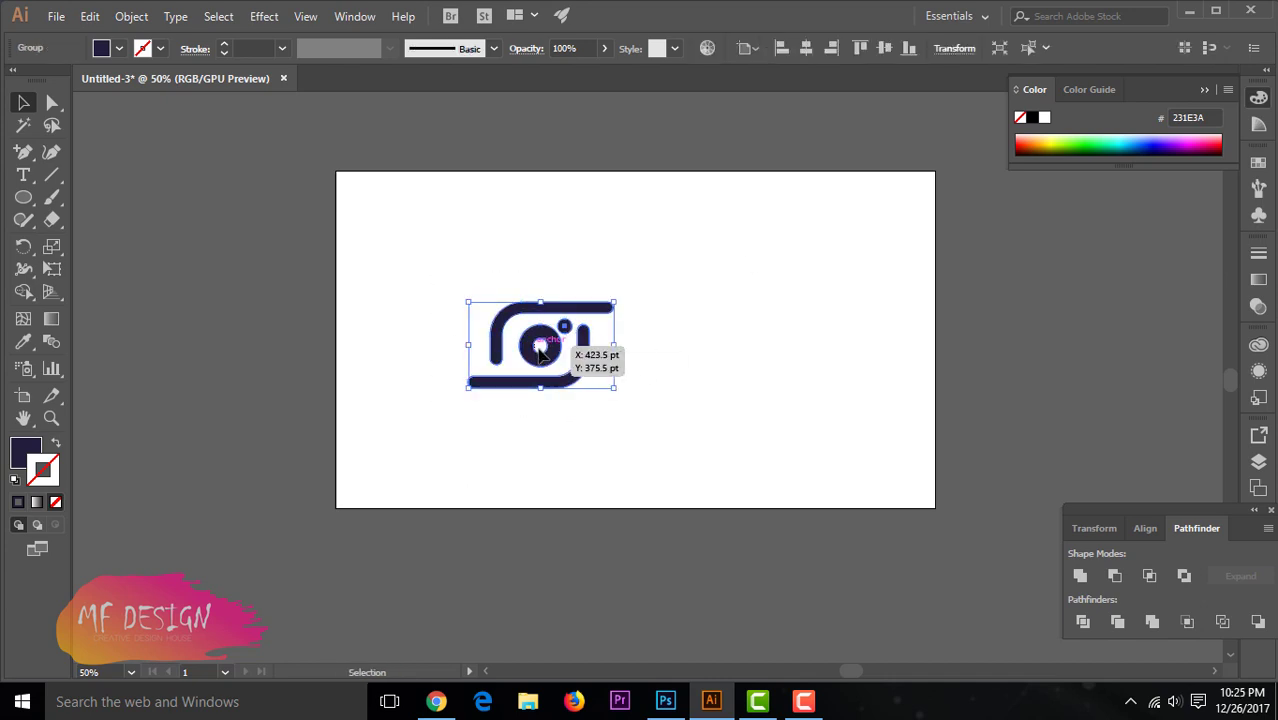
{"action": "left_click_drag", "start_coordinate": [573, 356], "coordinate": [657, 326]}
{"action": "left_click", "coordinate": [705, 401]}
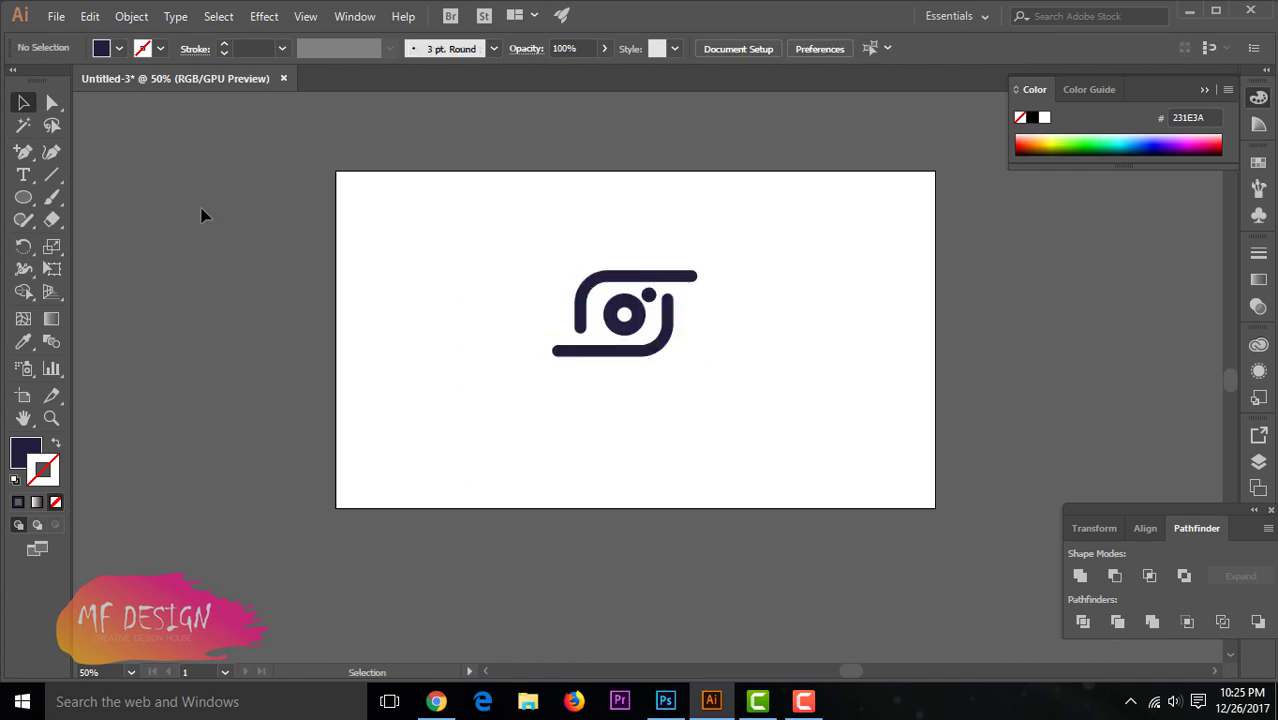
Add the LOGO NAME text line below the camera mark and scale it up
{"action": "left_click_drag", "start_coordinate": [23, 174], "coordinate": [125, 176]}
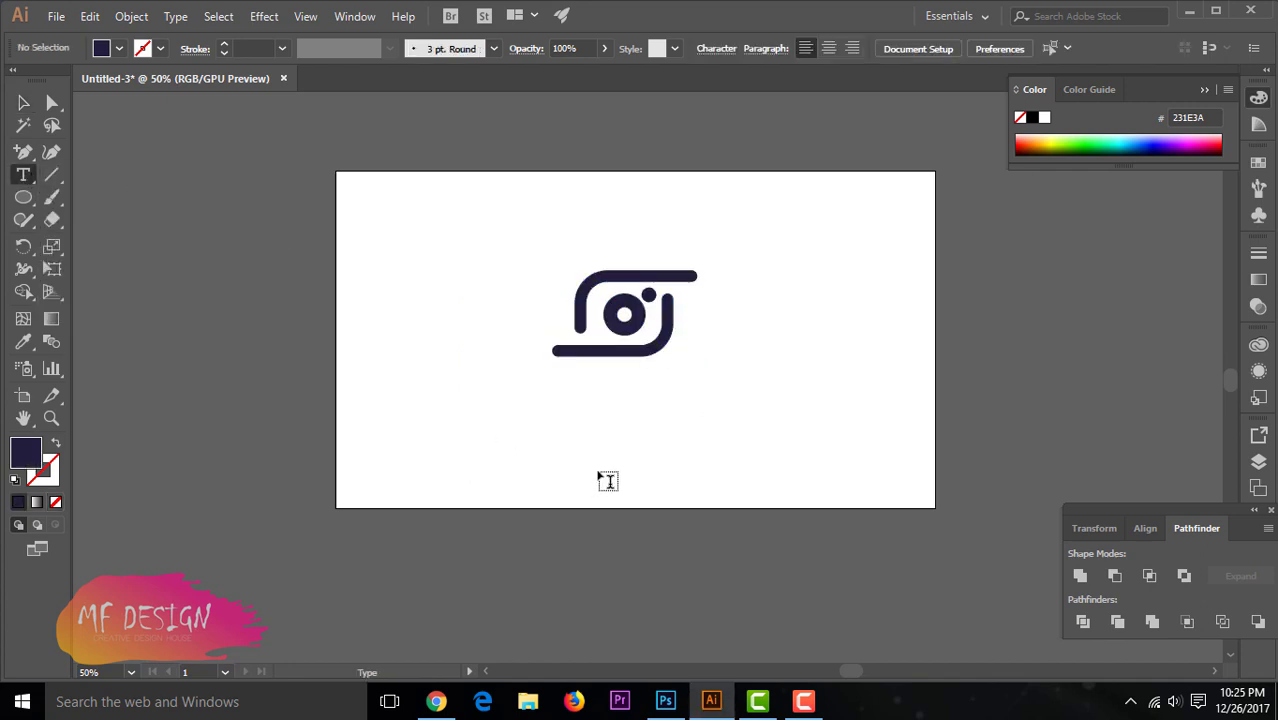
{"action": "left_click", "coordinate": [580, 430]}
{"action": "type", "text": "LOGO NAME"}
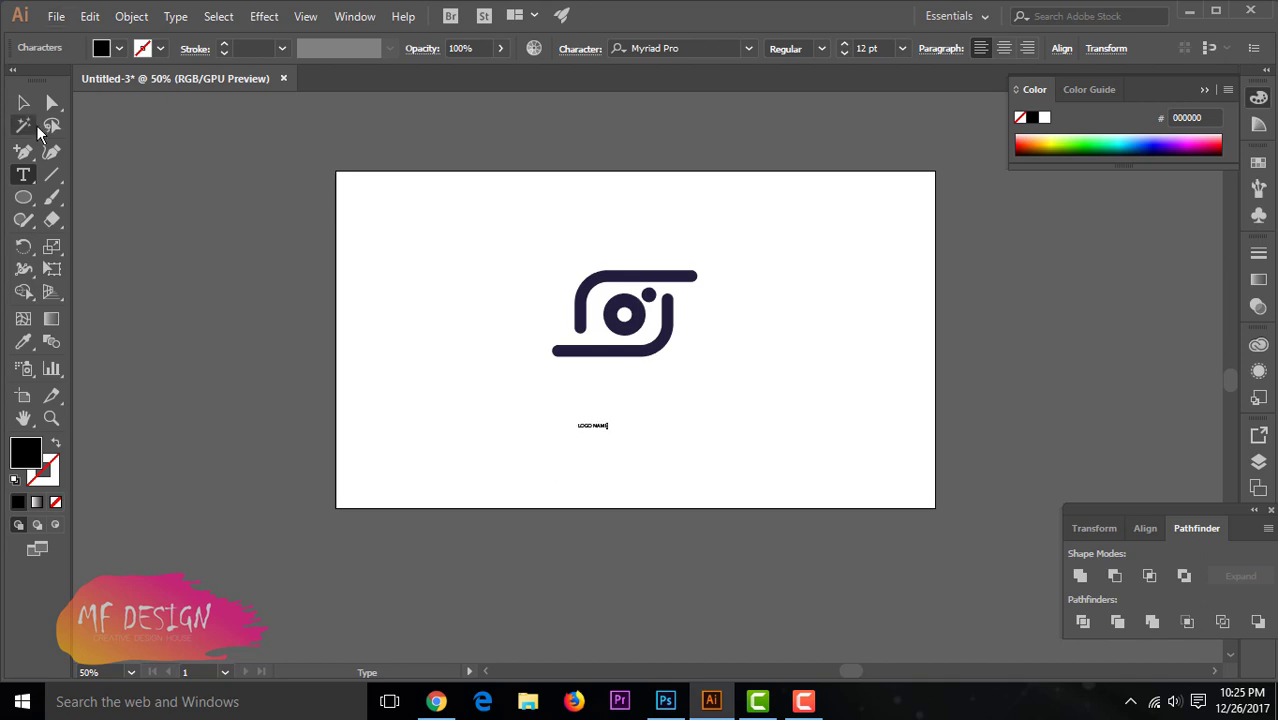
{"action": "left_click", "coordinate": [23, 102]}
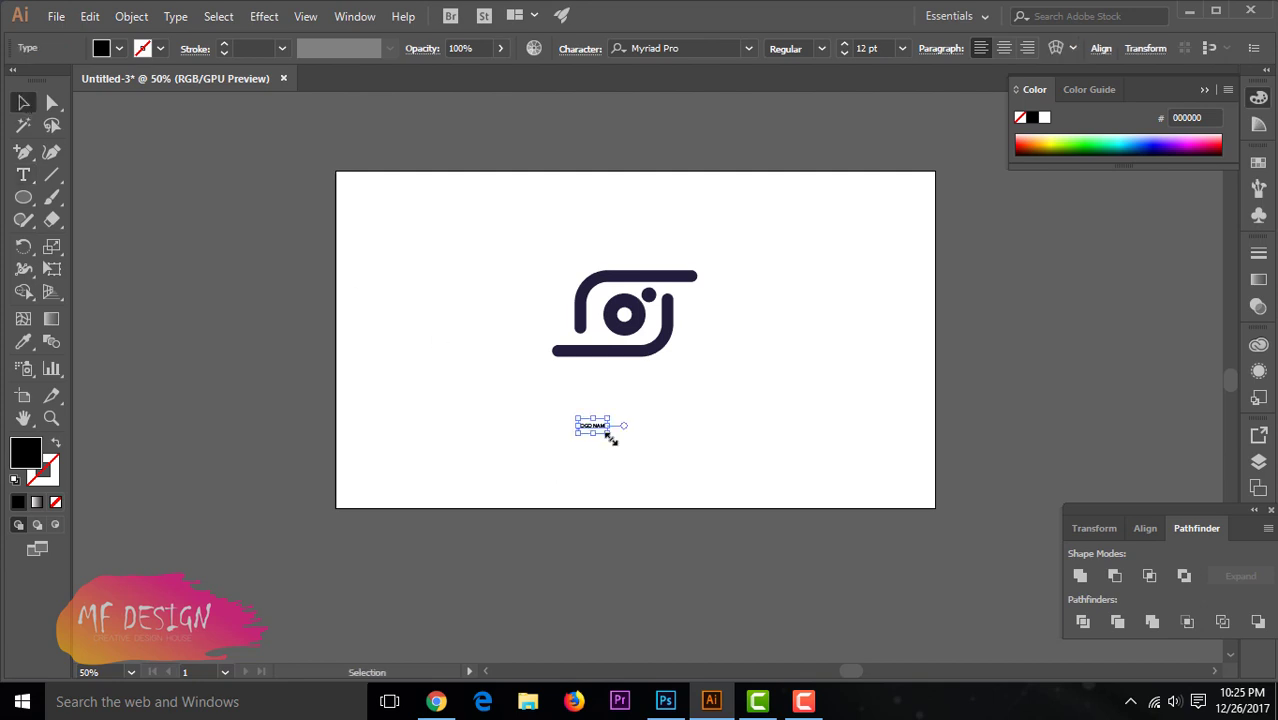
{"action": "left_click_drag", "start_coordinate": [611, 439], "coordinate": [776, 508]}
{"action": "left_click", "coordinate": [795, 473]}
{"action": "left_click_drag", "start_coordinate": [716, 471], "coordinate": [668, 386]}
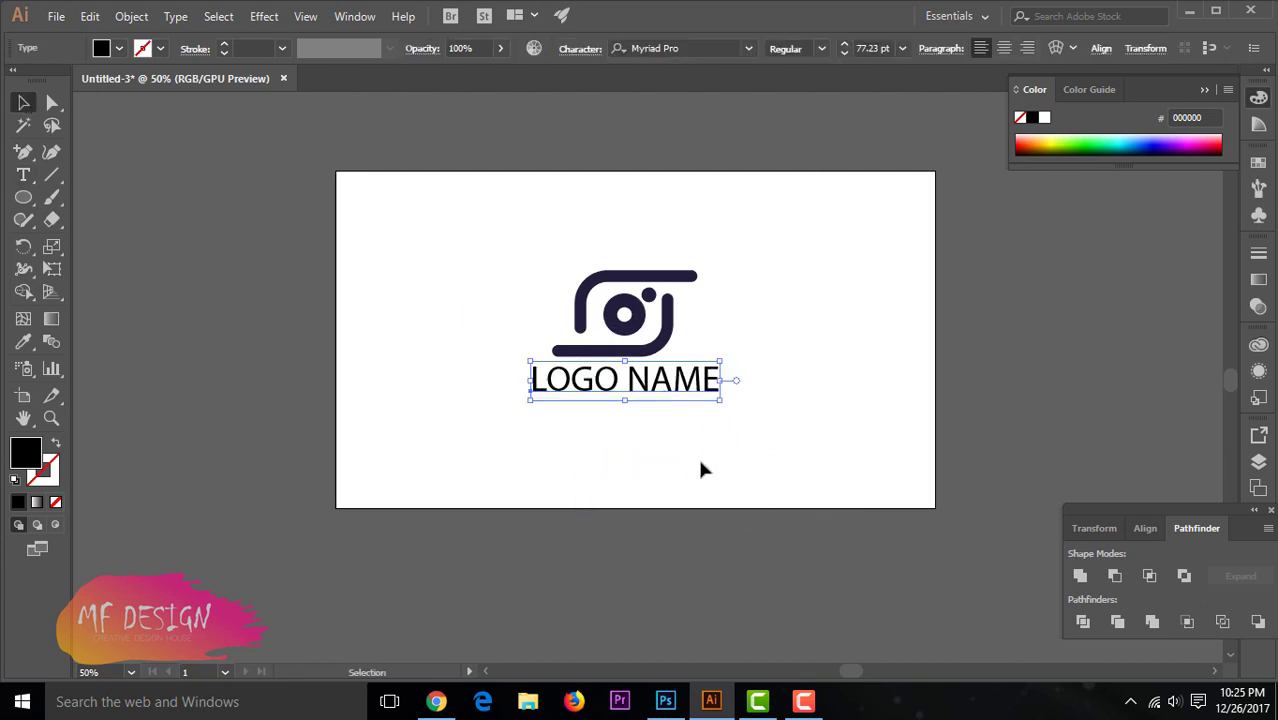
{"action": "left_click", "coordinate": [700, 463]}
{"action": "left_click", "coordinate": [660, 395]}
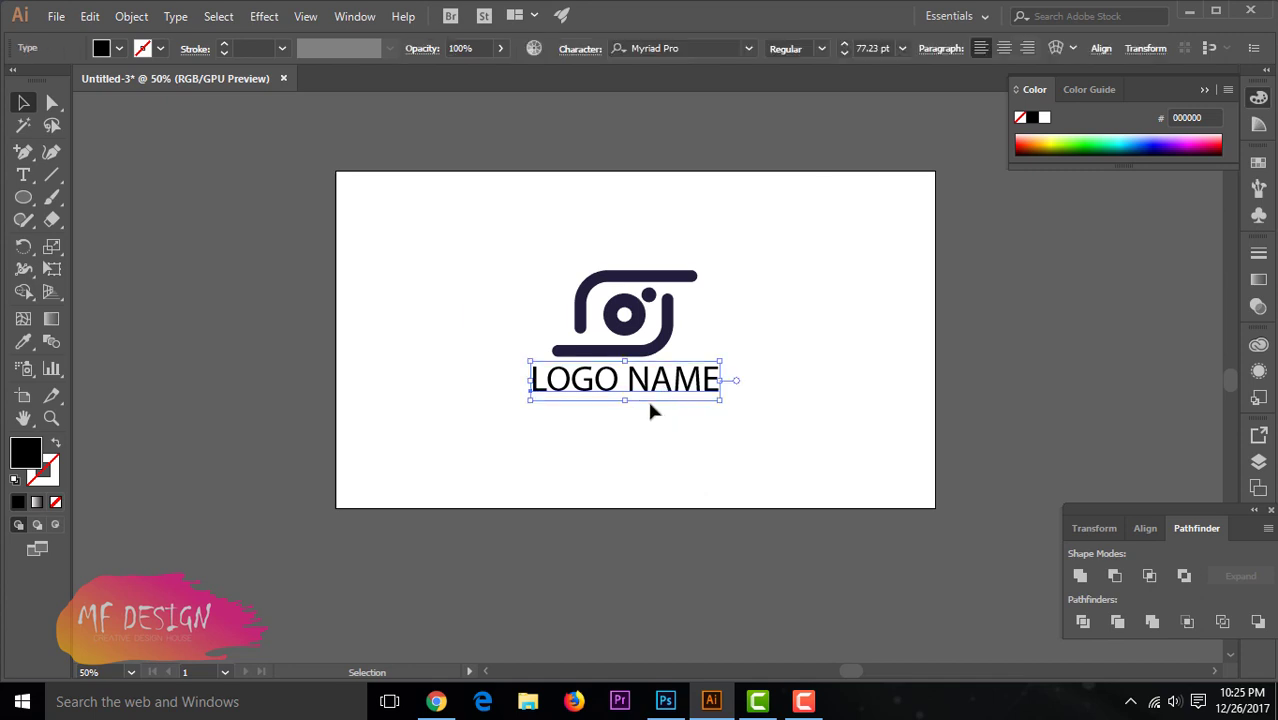
Change the LOGO NAME font to Gotham Bold
{"action": "left_click", "coordinate": [705, 49]}
{"action": "type", "text": "go"}
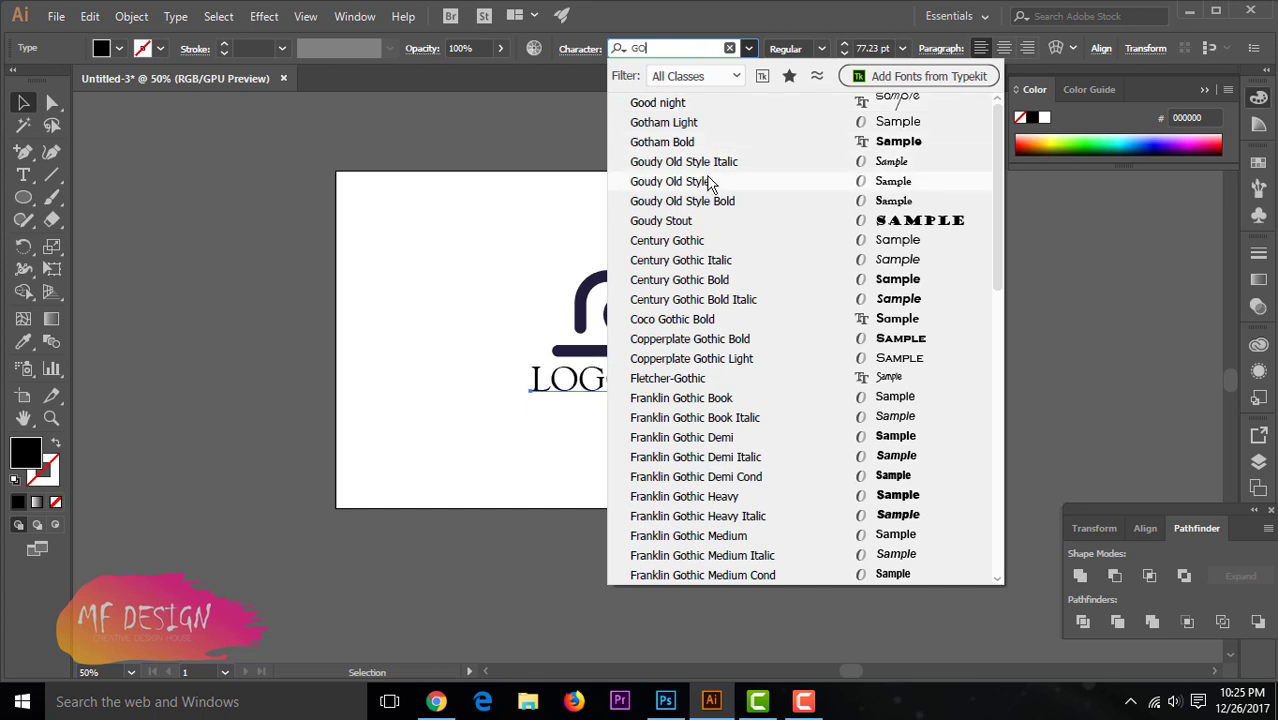
{"action": "left_click", "coordinate": [685, 145]}
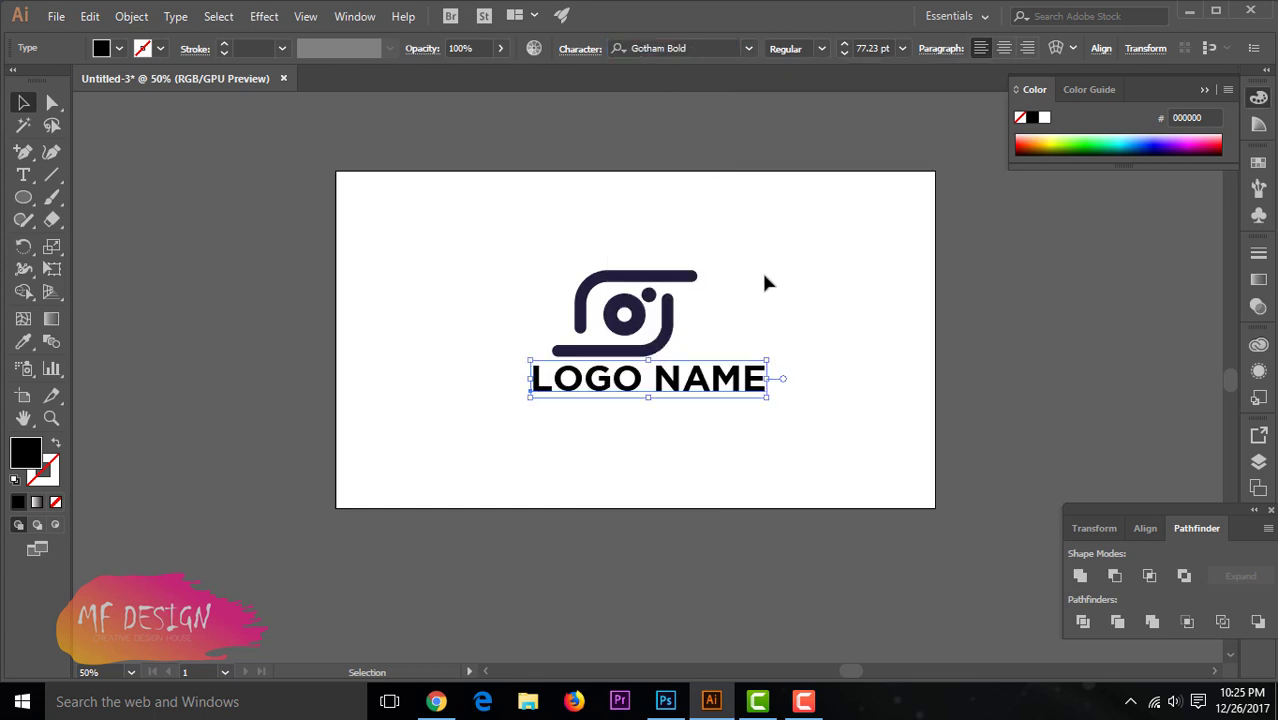
{"action": "key", "text": "Escape"}
Position the text centred just below the camera mark
{"action": "mouse_move", "coordinate": [685, 378]}
{"action": "left_mouse_down"}
{"action": "mouse_move", "coordinate": [666, 394]}
{"action": "mouse_move", "coordinate": [676, 400]}
{"action": "left_mouse_up"}
{"action": "left_click", "coordinate": [679, 424]}
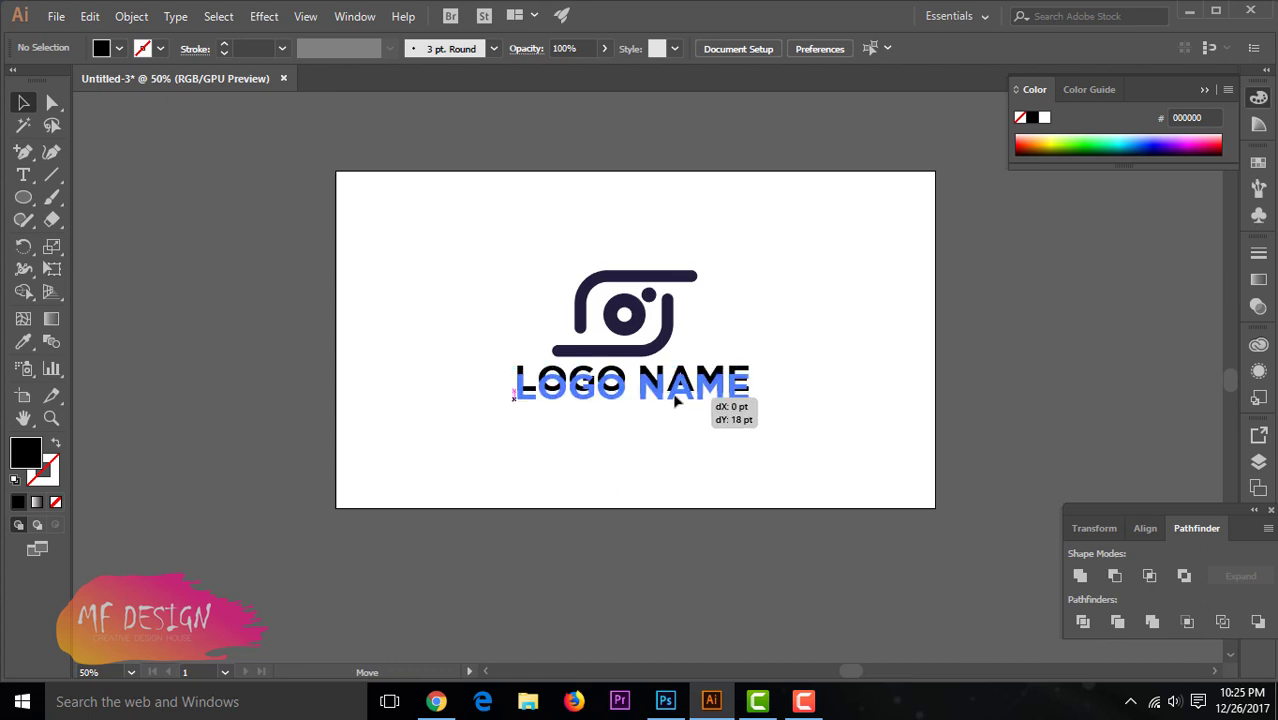
{"action": "left_click", "coordinate": [678, 432]}
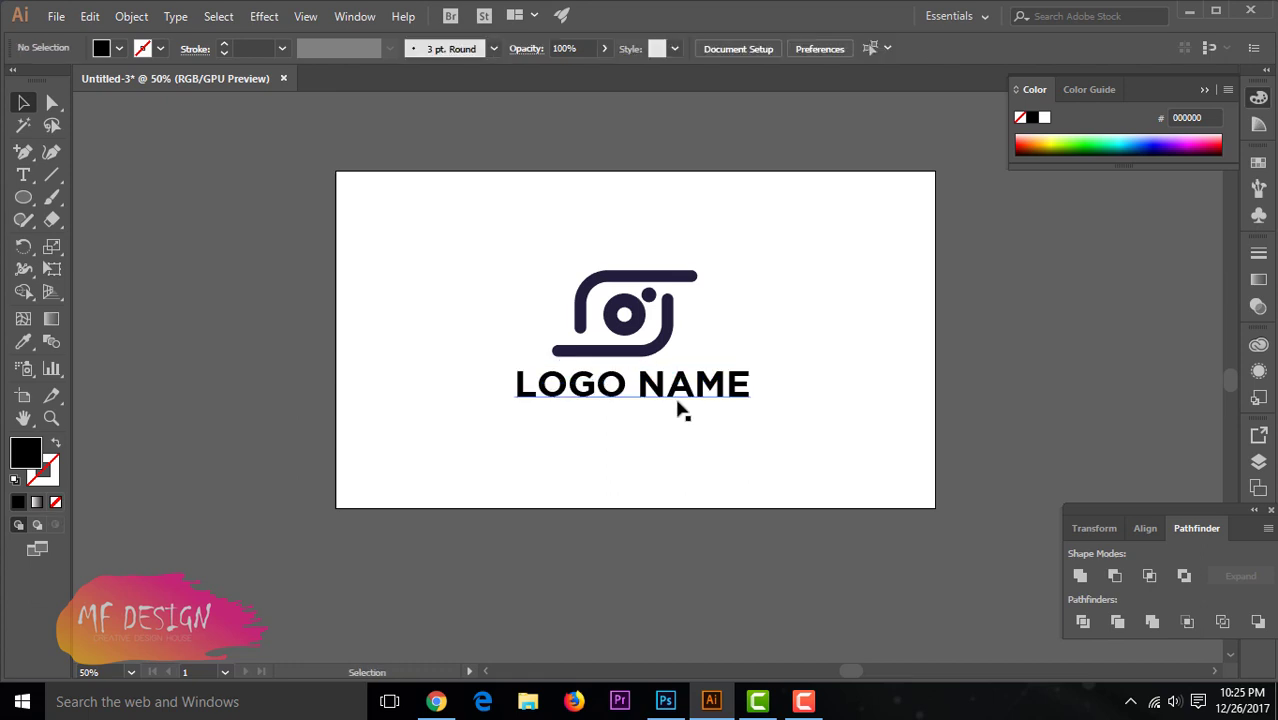
{"action": "left_click_drag", "start_coordinate": [676, 408], "coordinate": [671, 403]}
{"action": "key", "text": "ctrl+z"}
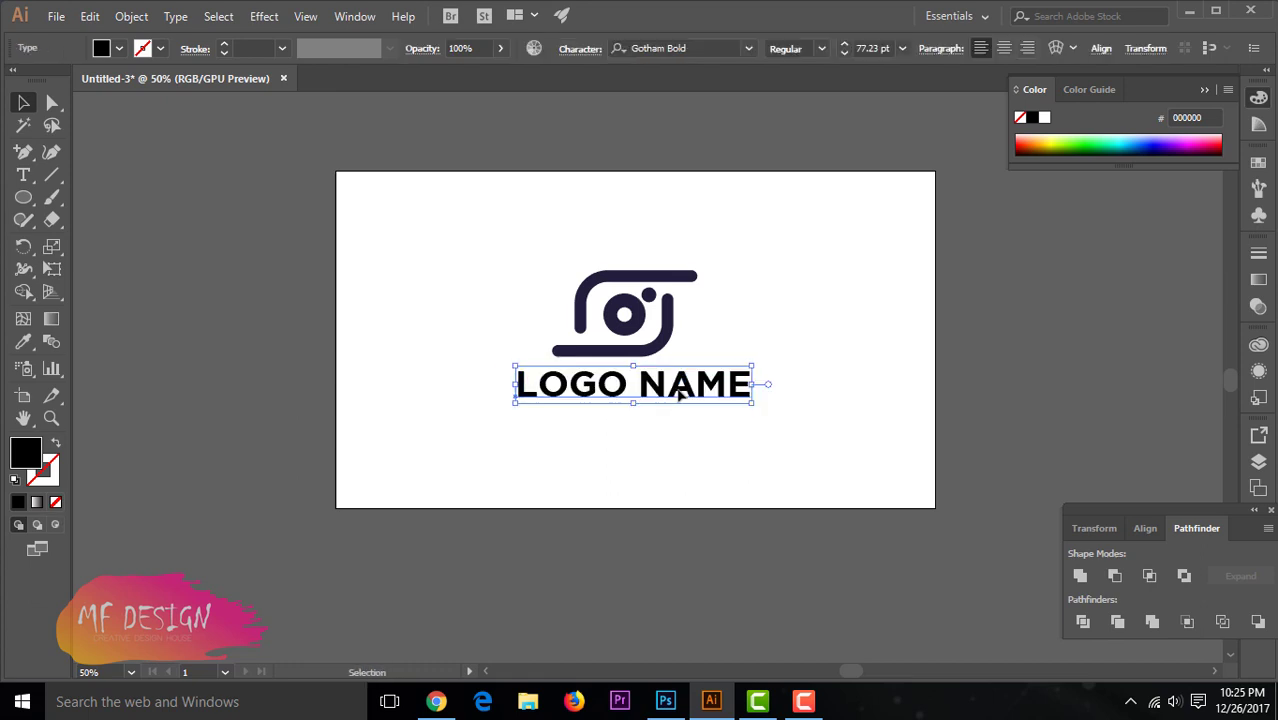
{"action": "left_click", "coordinate": [675, 409]}
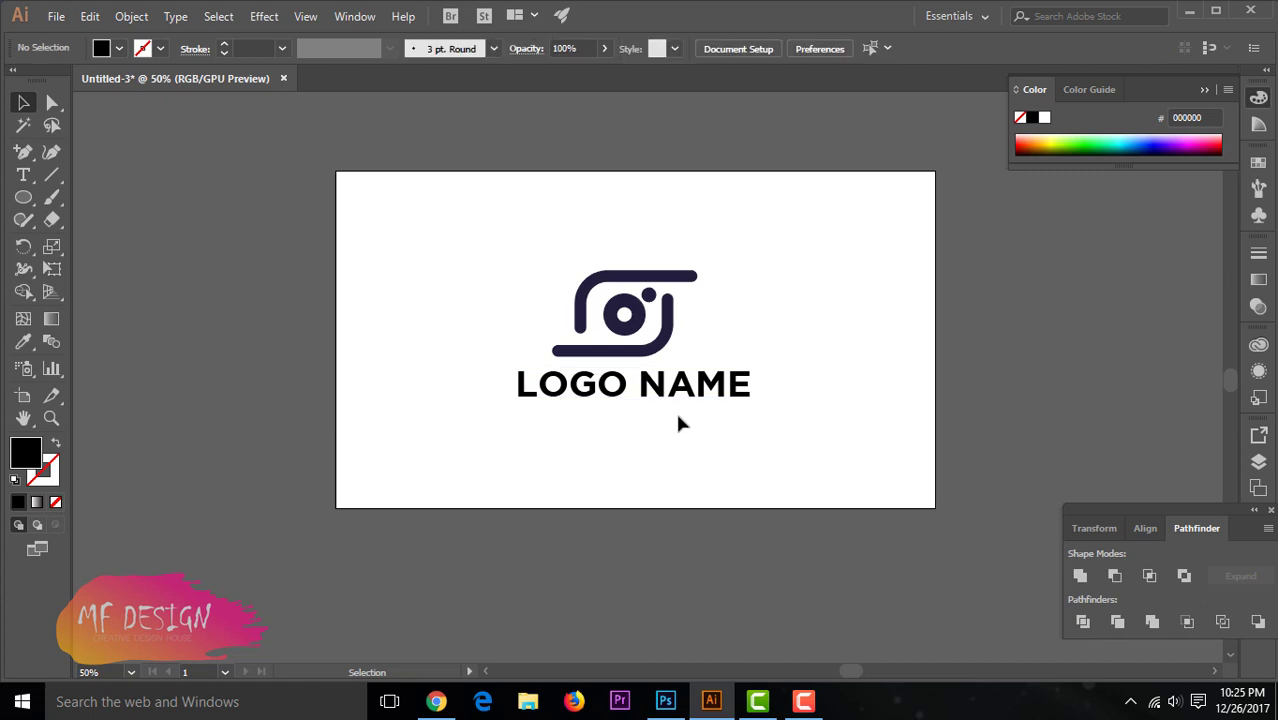
Colour the word LOGO dark grey 51504F
{"action": "left_click", "coordinate": [28, 177]}
{"action": "left_click_drag", "start_coordinate": [516, 386], "coordinate": [630, 388]}
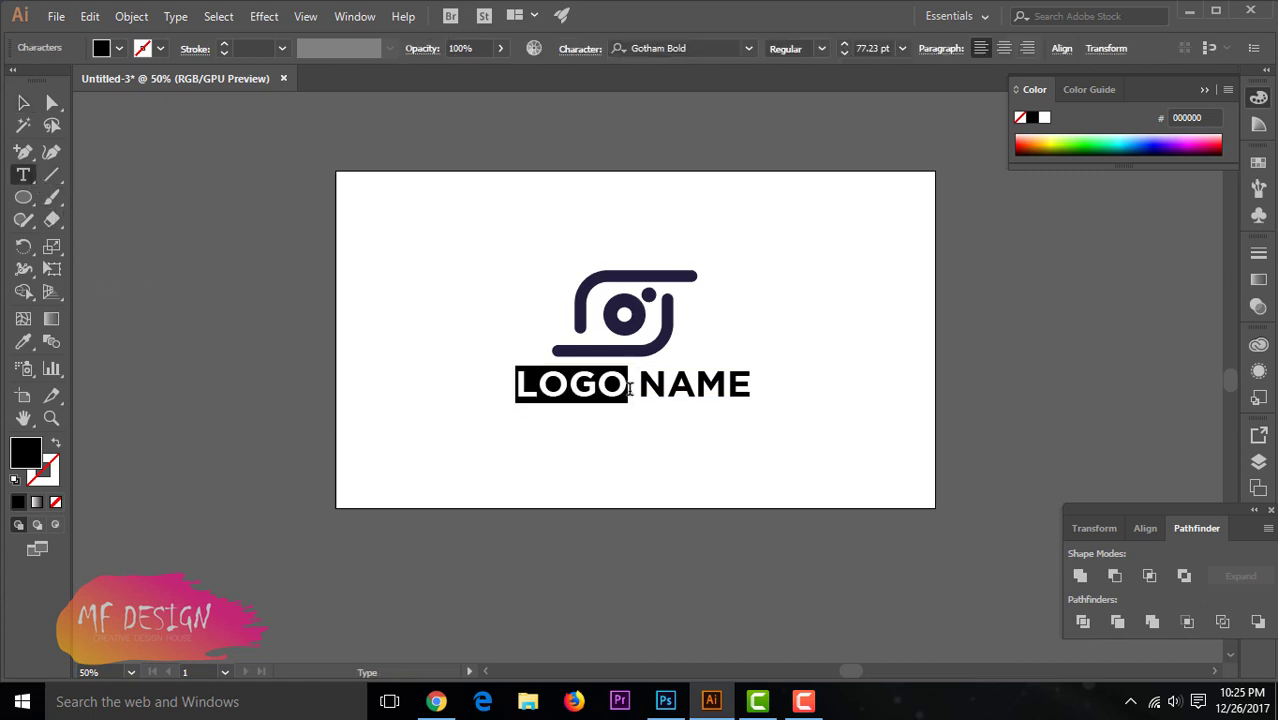
{"action": "double_click", "coordinate": [25, 455]}
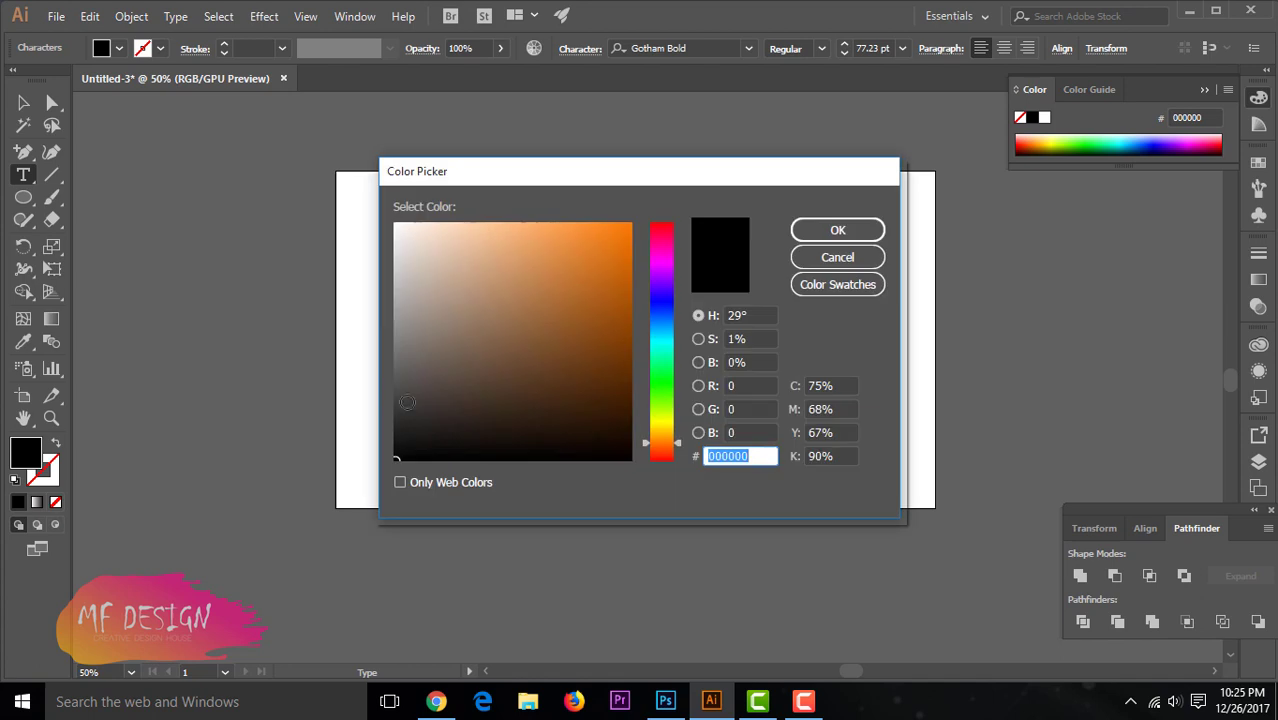
{"action": "left_click", "coordinate": [403, 395]}
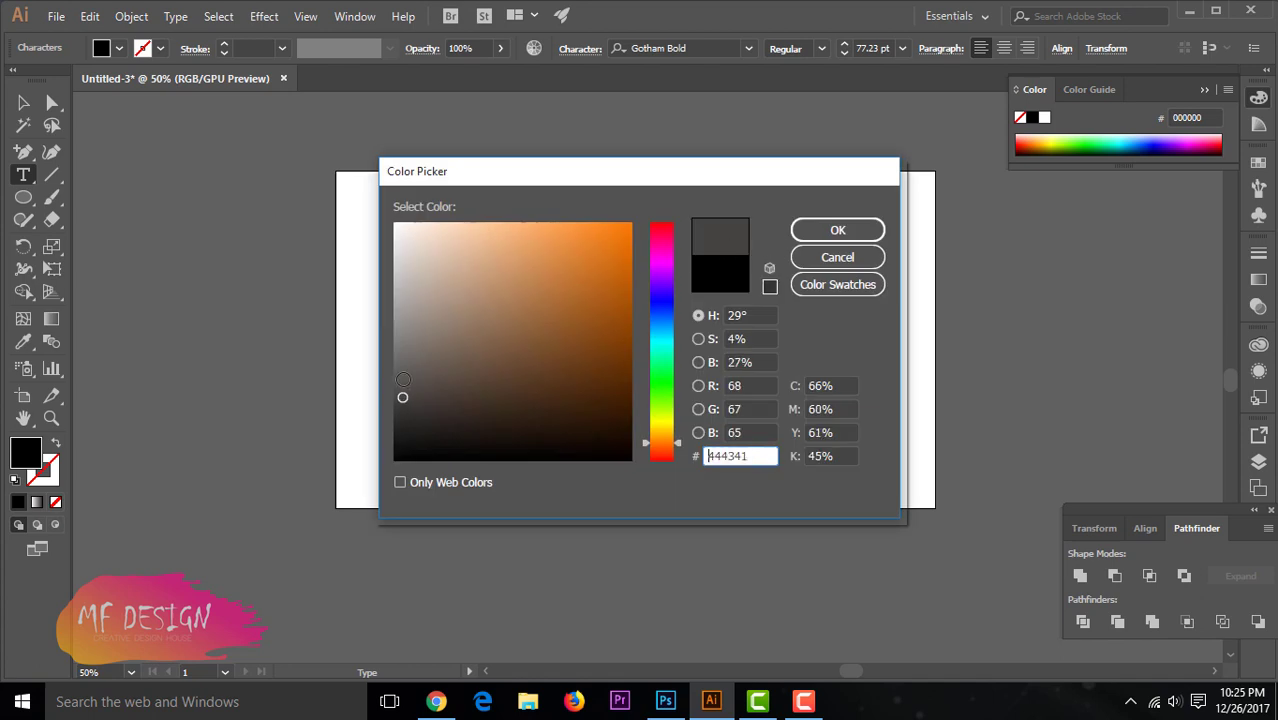
{"action": "left_click", "coordinate": [401, 382]}
{"action": "left_click", "coordinate": [837, 230]}
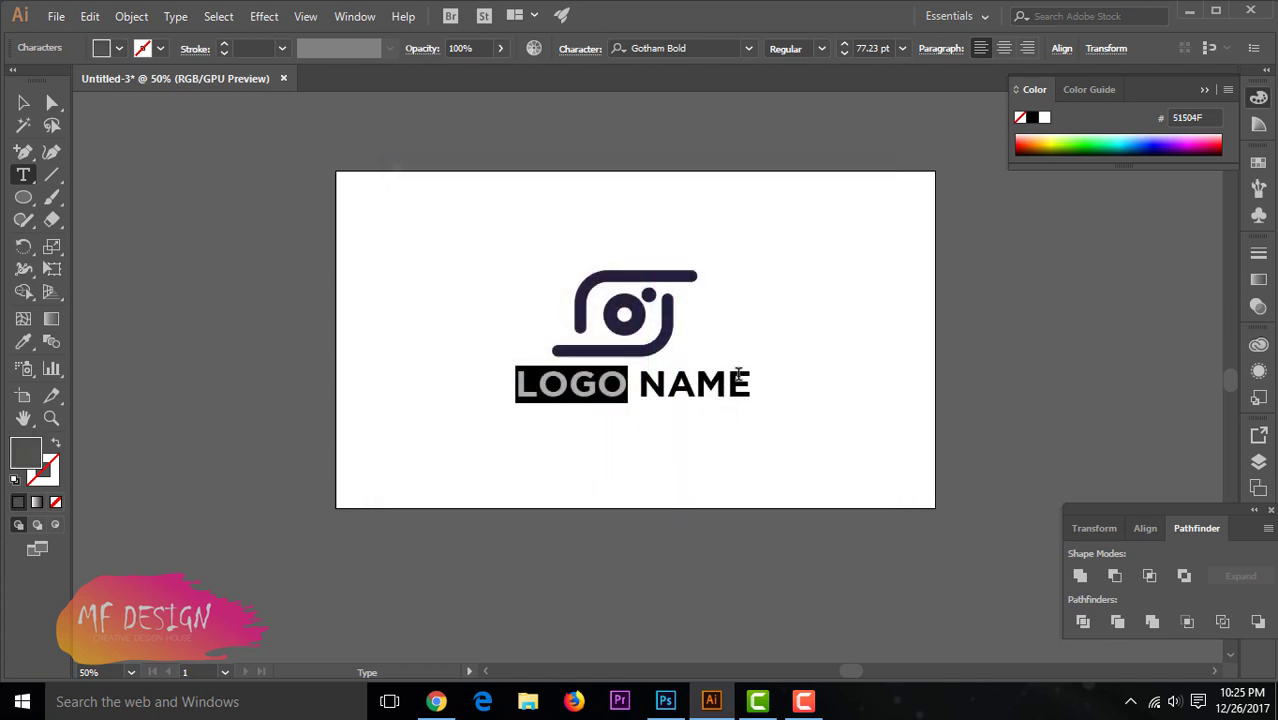
{"action": "left_click", "coordinate": [22, 103]}
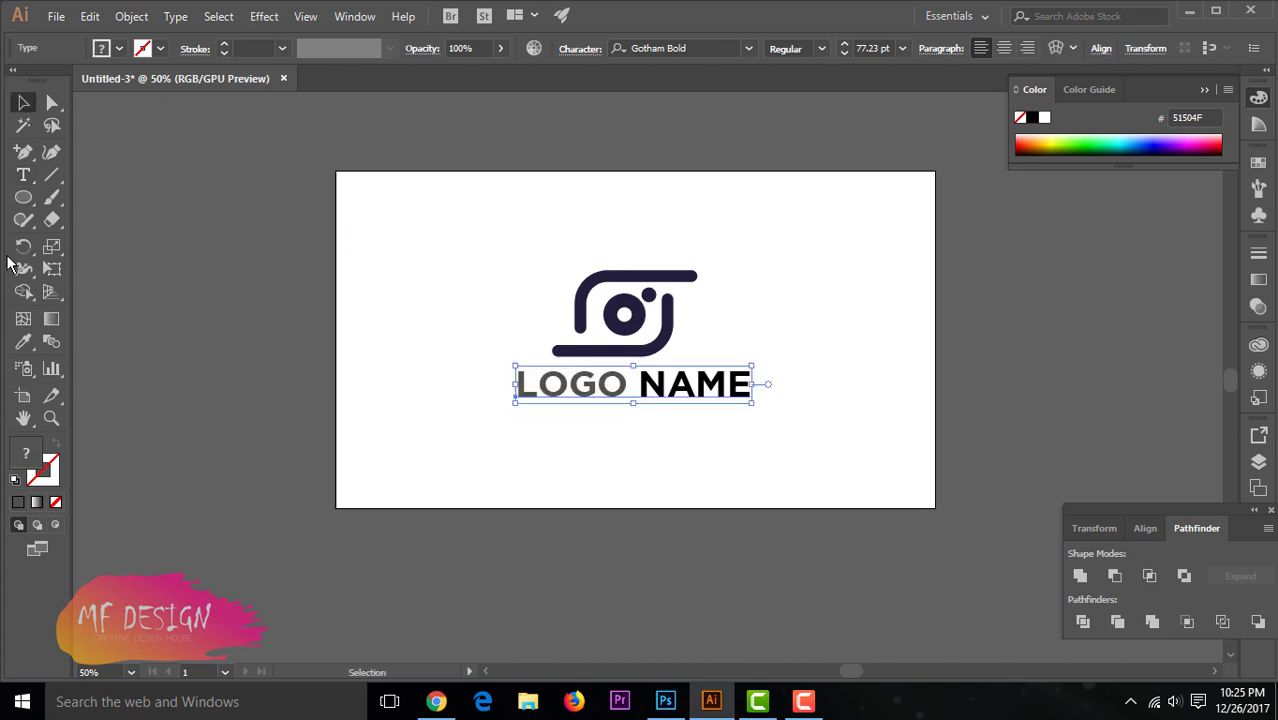
Colour the word NAME with the camera mark's navy using the Eyedropper
{"action": "left_click", "coordinate": [24, 175]}
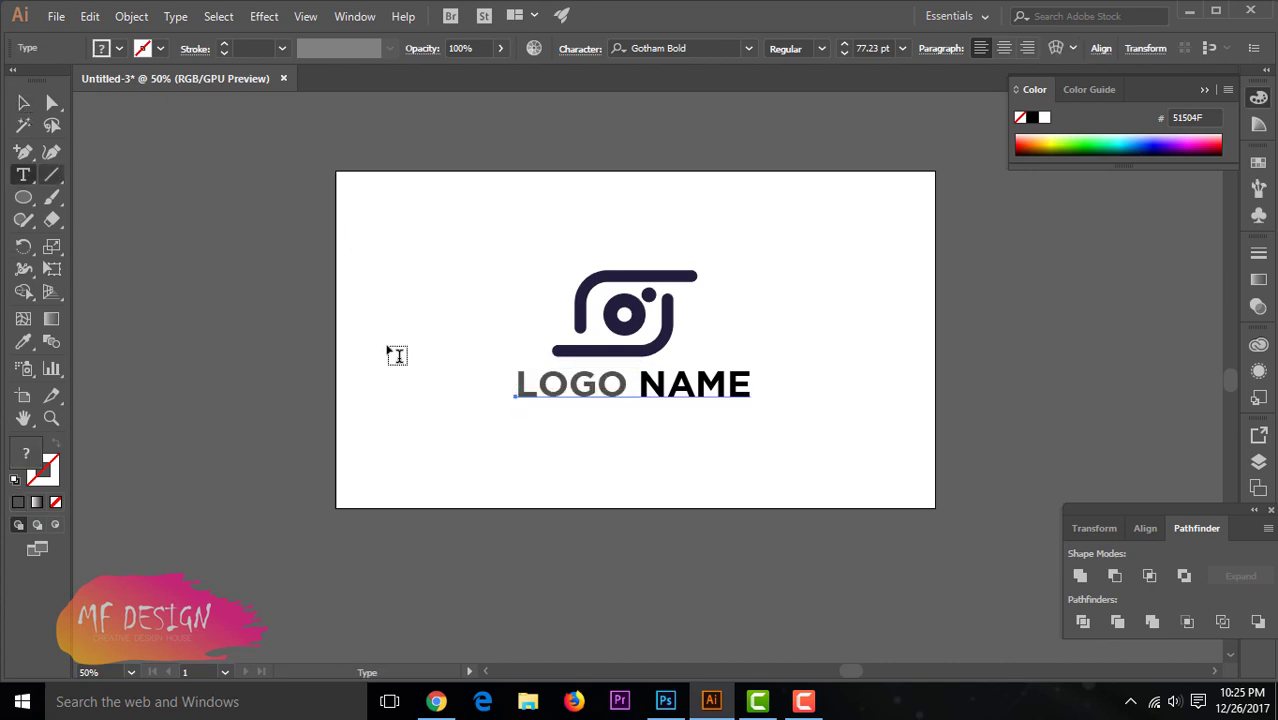
{"action": "double_click", "coordinate": [640, 380]}
{"action": "left_click", "coordinate": [23, 342]}
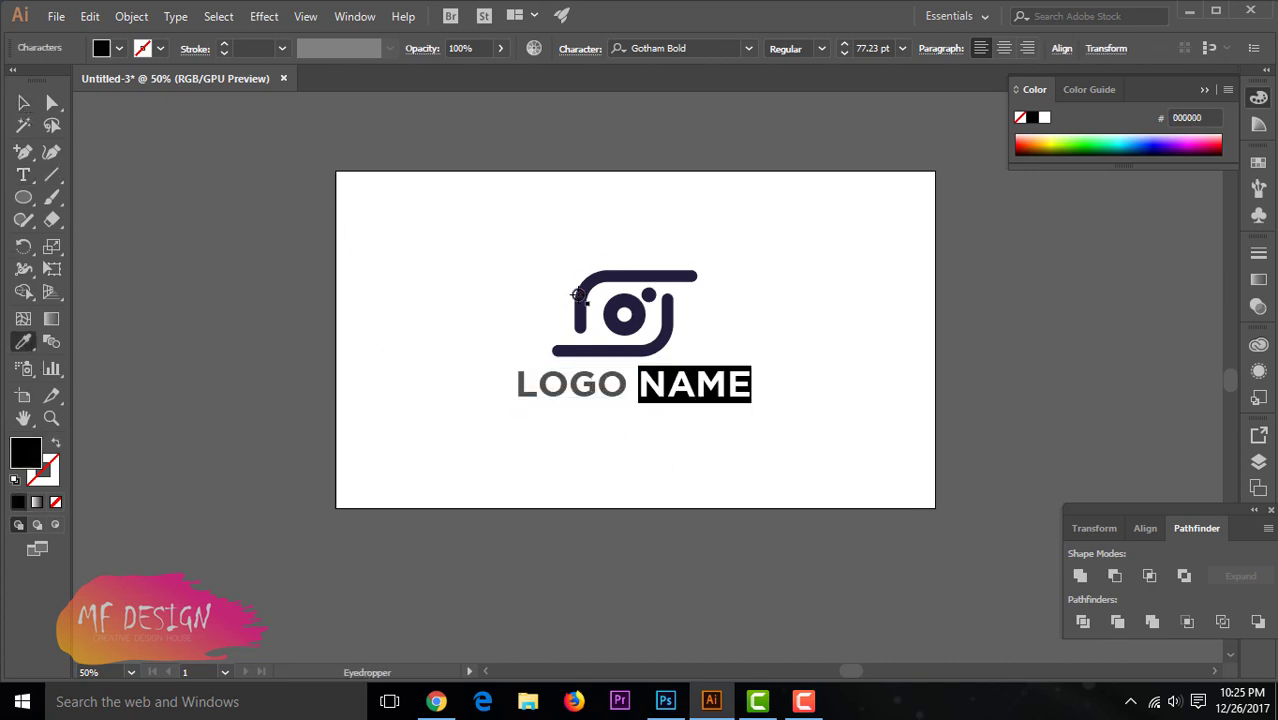
{"action": "left_click", "coordinate": [577, 293]}
{"action": "left_click", "coordinate": [24, 102]}
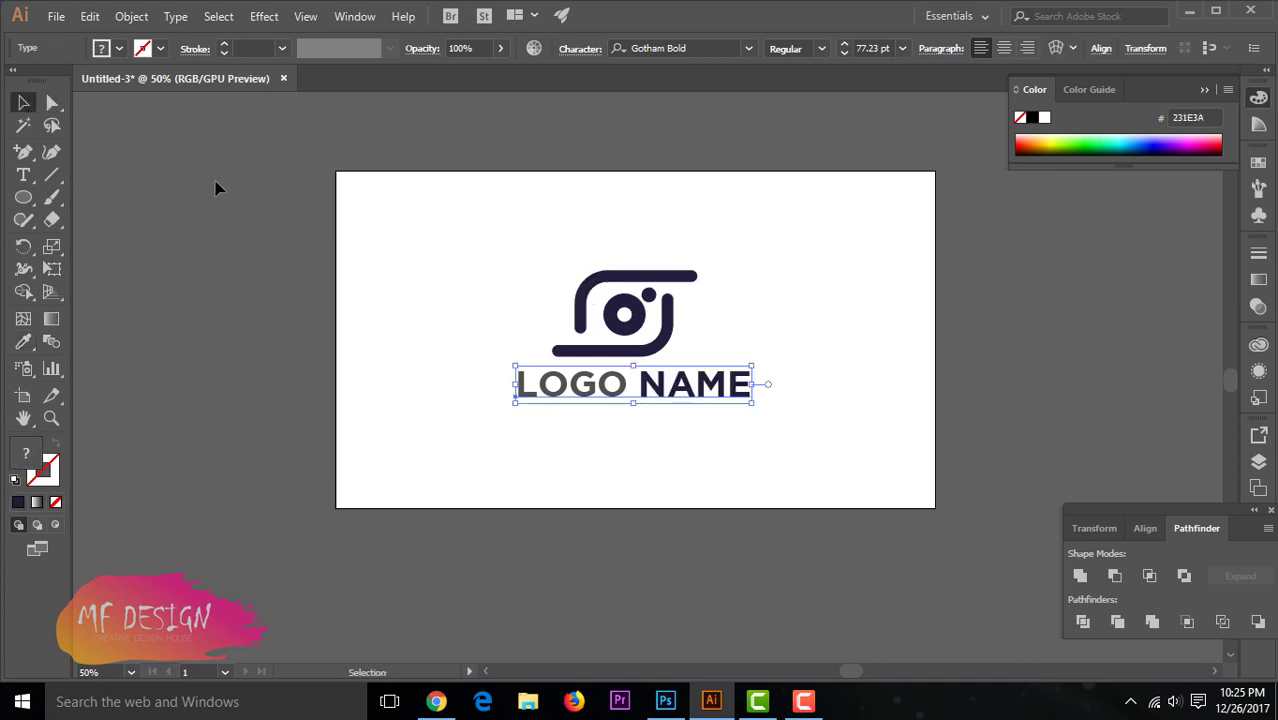
{"action": "left_click", "coordinate": [280, 193]}
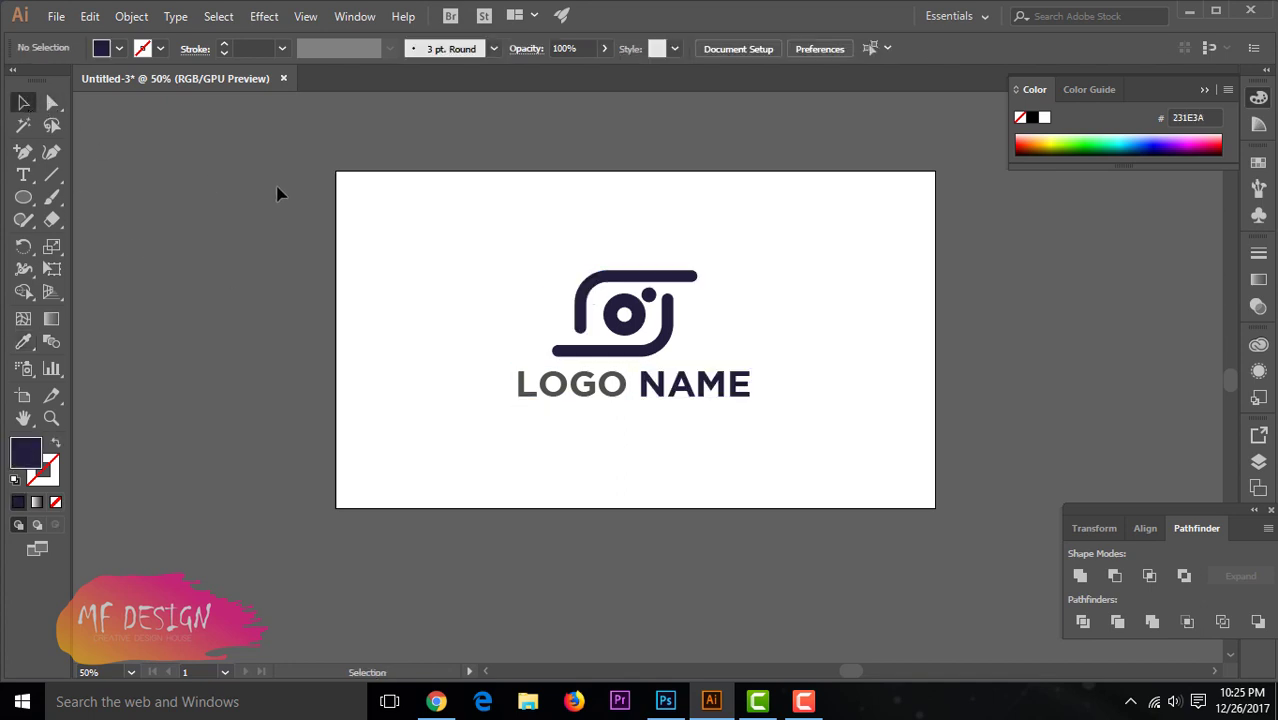
Group the text with the camera mark and nudge the lockup to centre it on the artboard
{"action": "left_click", "coordinate": [680, 384]}
{"action": "left_click_drag", "start_coordinate": [677, 384], "coordinate": [672, 385]}
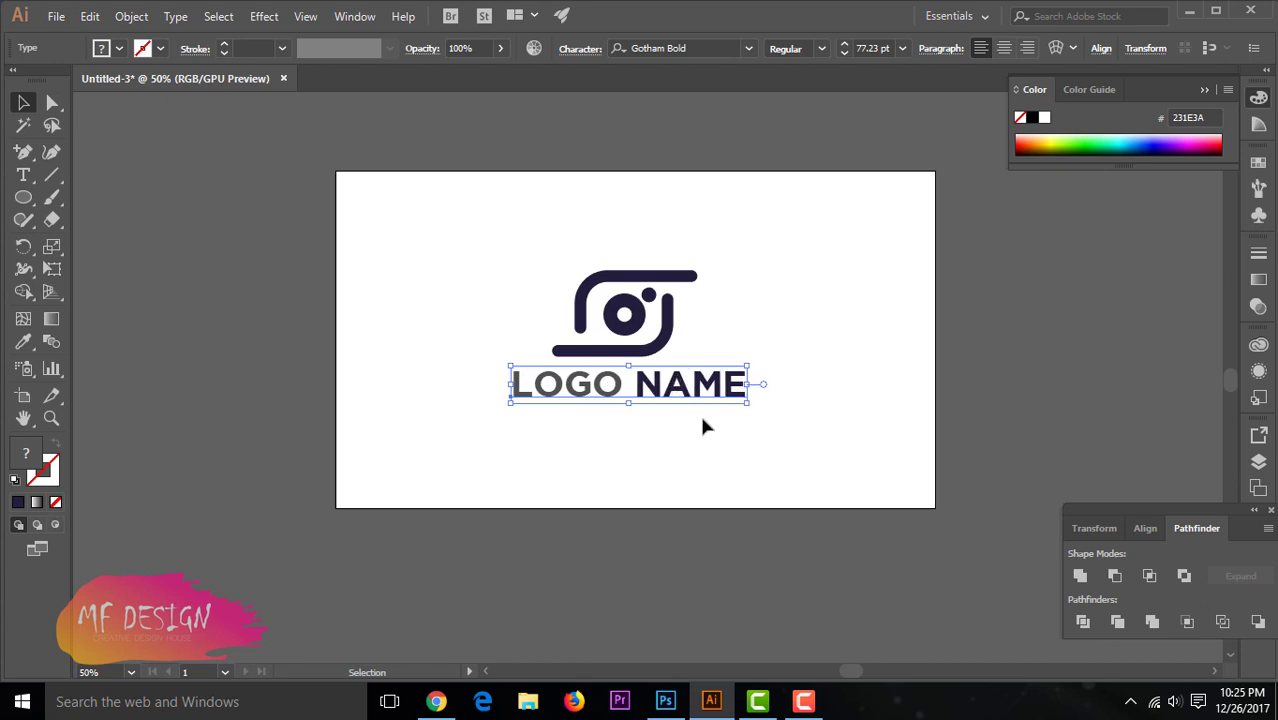
{"action": "left_click", "coordinate": [699, 412]}
{"action": "left_click_drag", "start_coordinate": [473, 324], "coordinate": [702, 435]}
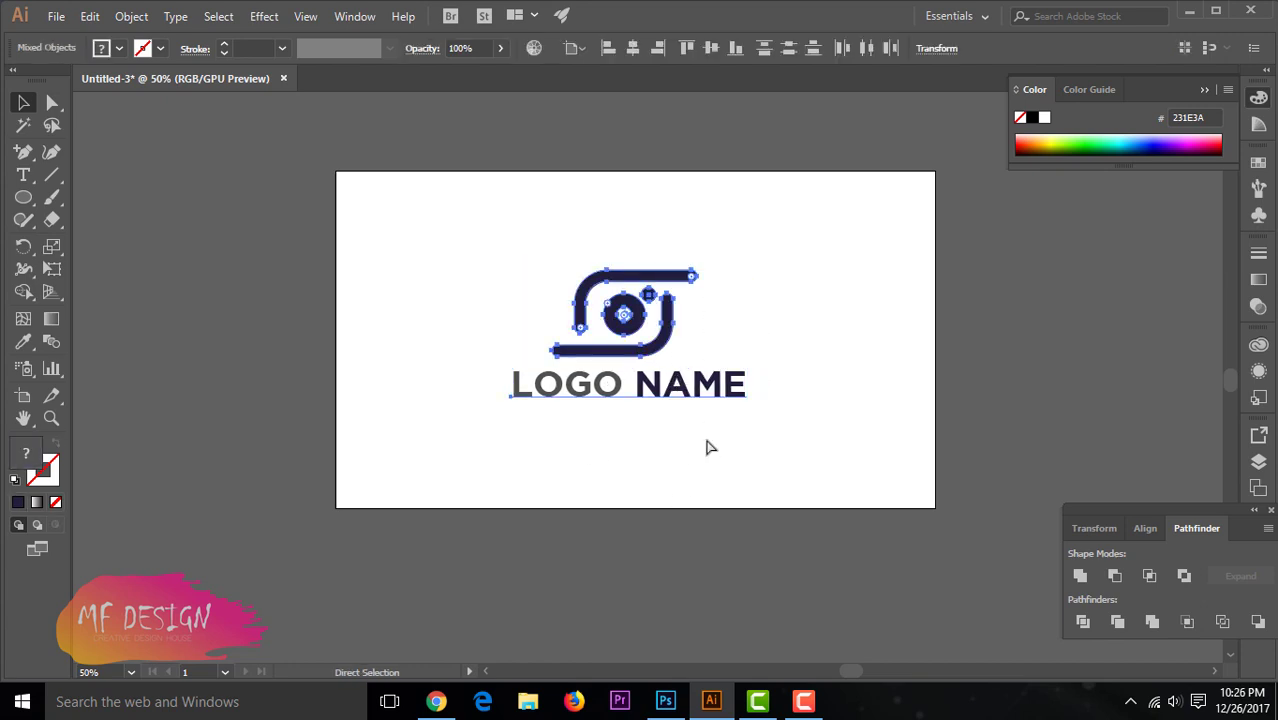
{"action": "key", "text": "ctrl+g"}
{"action": "left_click", "coordinate": [836, 499]}
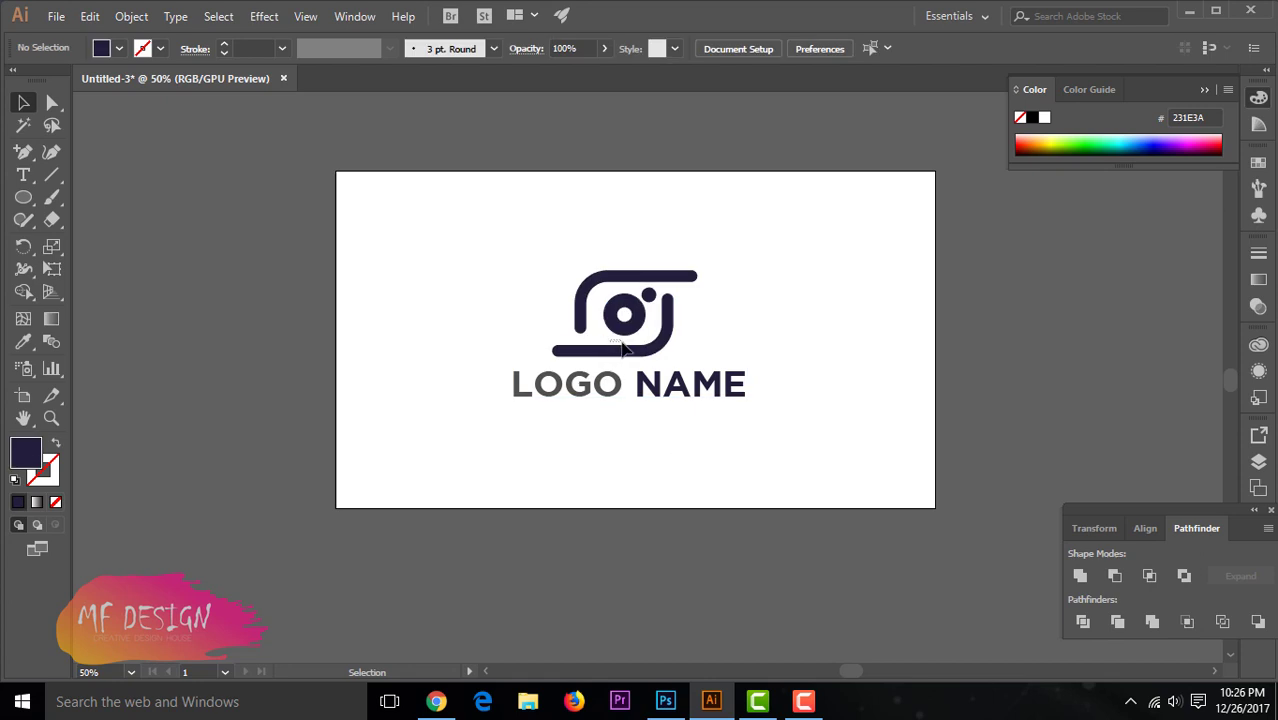
{"action": "left_click_drag", "start_coordinate": [637, 318], "coordinate": [645, 320]}
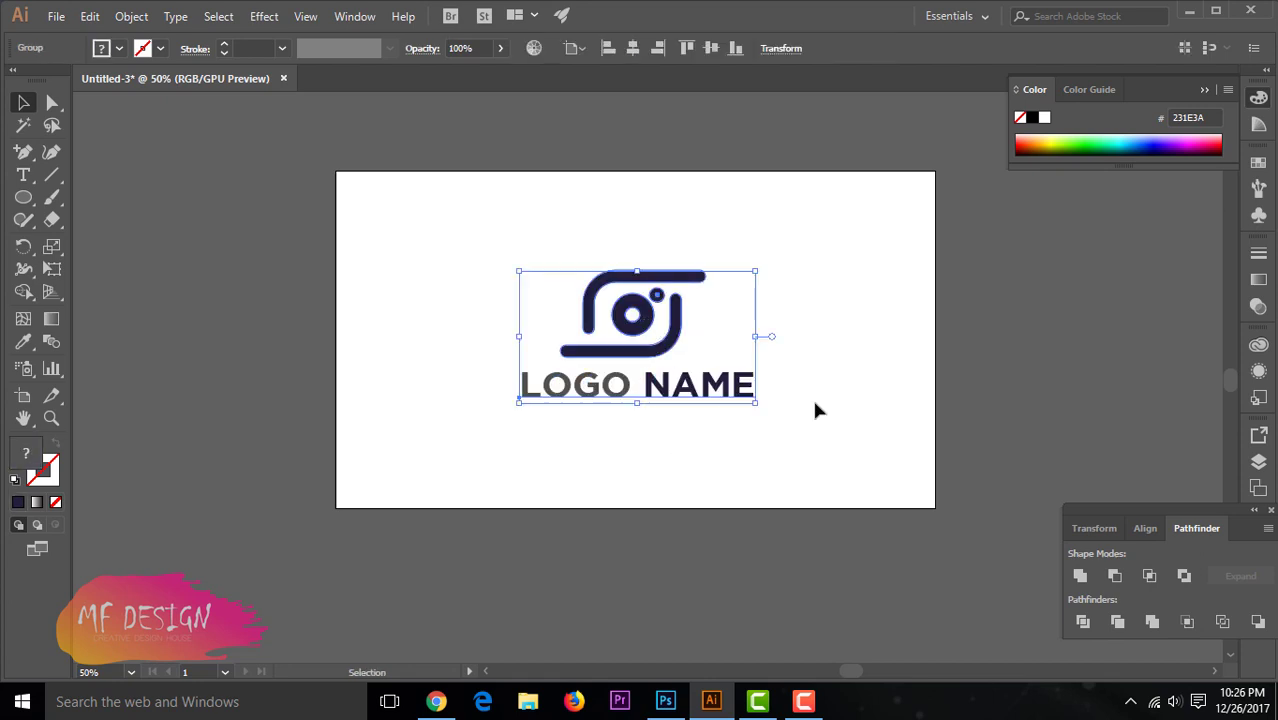
{"action": "left_click", "coordinate": [916, 428]}
{"action": "left_click", "coordinate": [23, 197]}
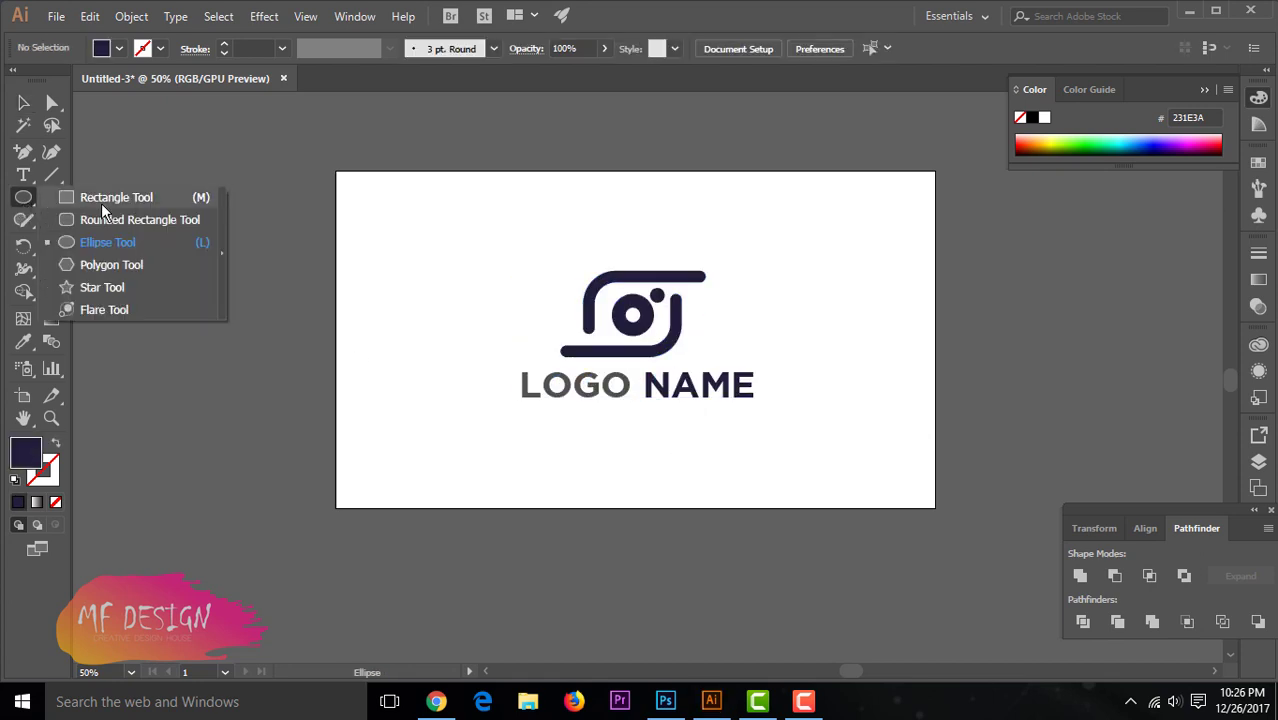
Draw an artboard-sized rectangle and fill it with a radial gradient
{"action": "left_click", "coordinate": [100, 195]}
{"action": "left_click_drag", "start_coordinate": [336, 171], "coordinate": [935, 507]}
{"action": "left_click", "coordinate": [36, 502]}
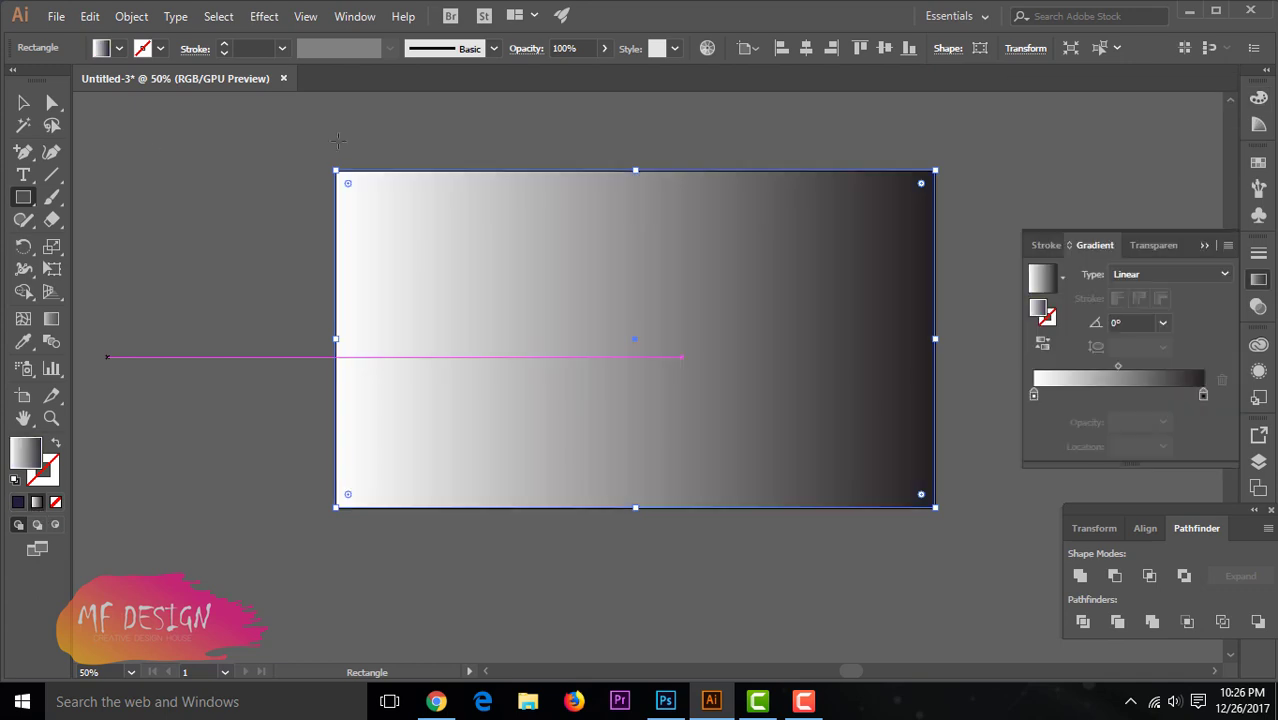
{"action": "left_click", "coordinate": [1175, 275]}
{"action": "left_click", "coordinate": [1143, 314]}
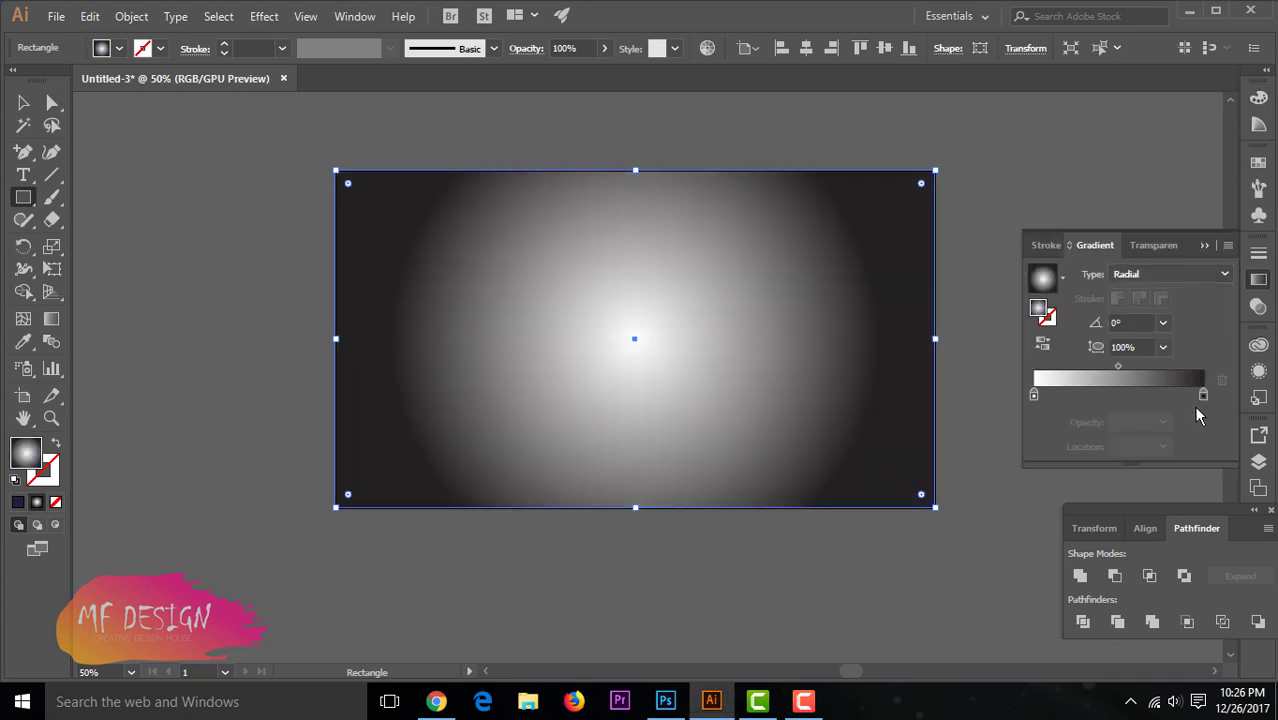
Set the outer gradient stop to lilac C7AAE2 for a white-to-lavender gradient
{"action": "left_click", "coordinate": [1203, 398]}
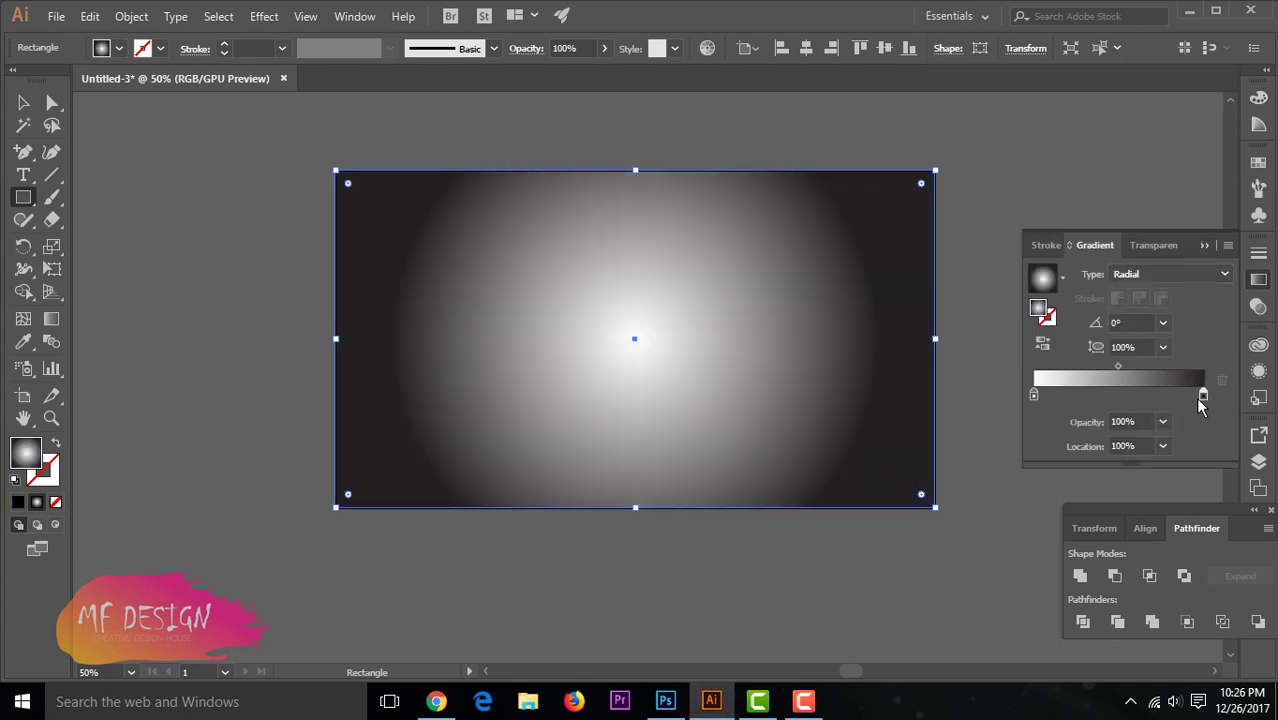
{"action": "double_click", "coordinate": [31, 452]}
{"action": "left_click", "coordinate": [663, 283]}
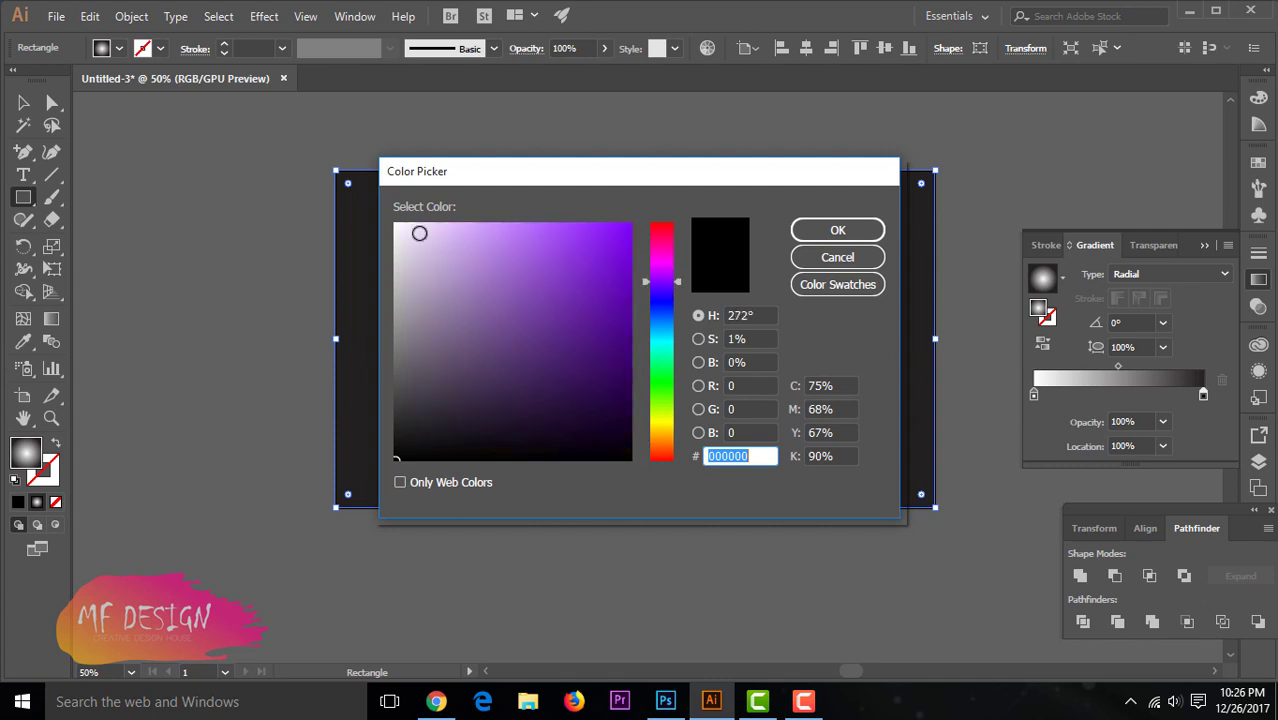
{"action": "left_click", "coordinate": [453, 248]}
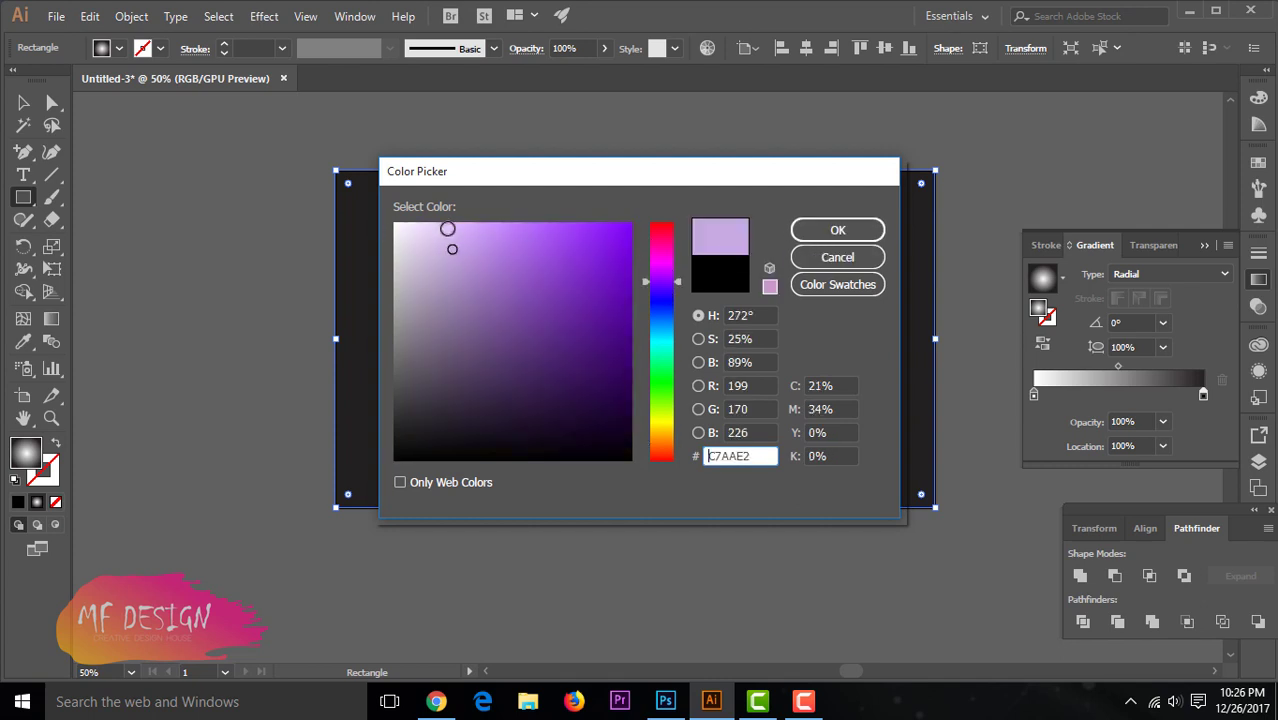
{"action": "left_click", "coordinate": [436, 245]}
{"action": "left_click", "coordinate": [800, 233]}
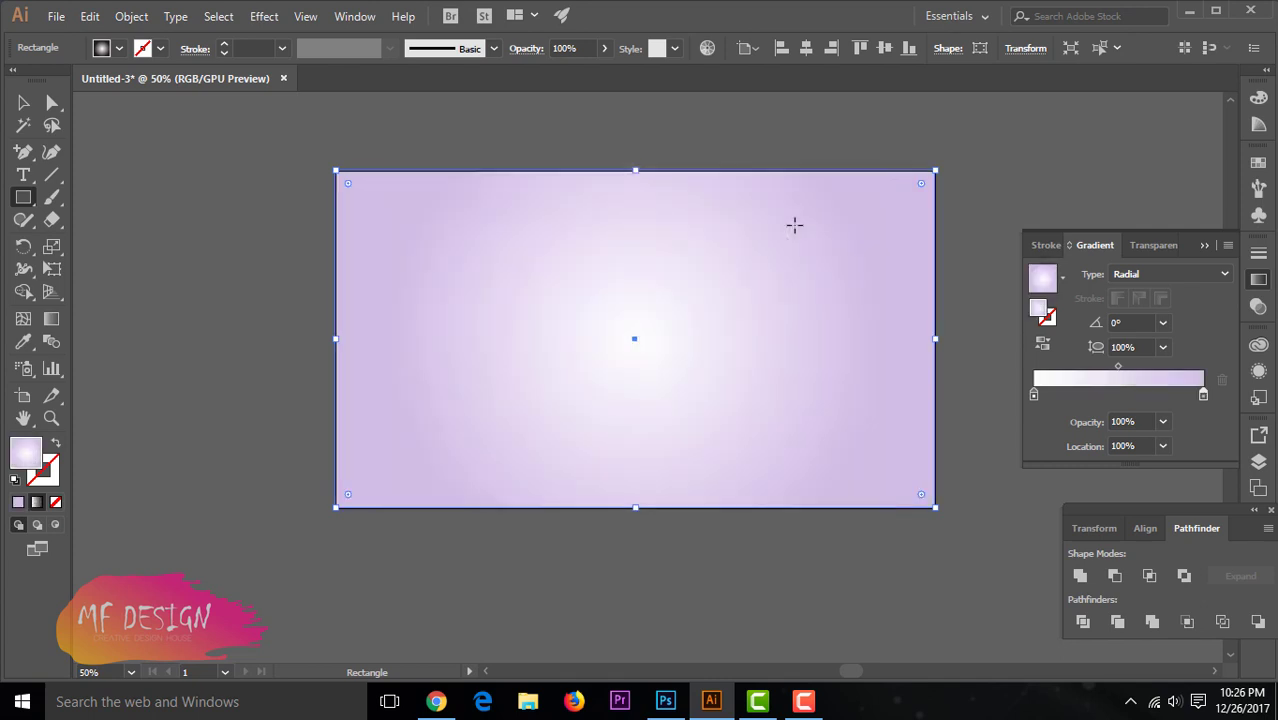
Send the gradient rectangle to the back, behind the logo and text
{"action": "left_click", "coordinate": [25, 102]}
{"action": "left_click", "coordinate": [114, 151]}
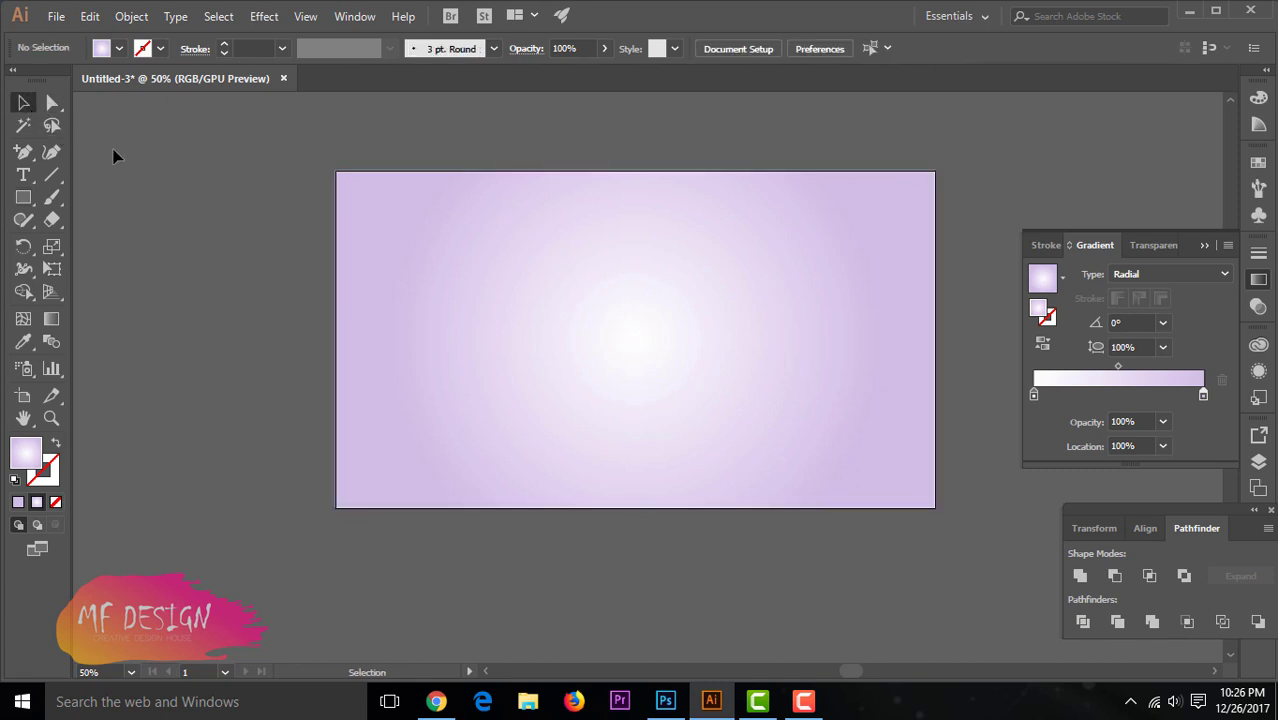
{"action": "right_click", "coordinate": [414, 313]}
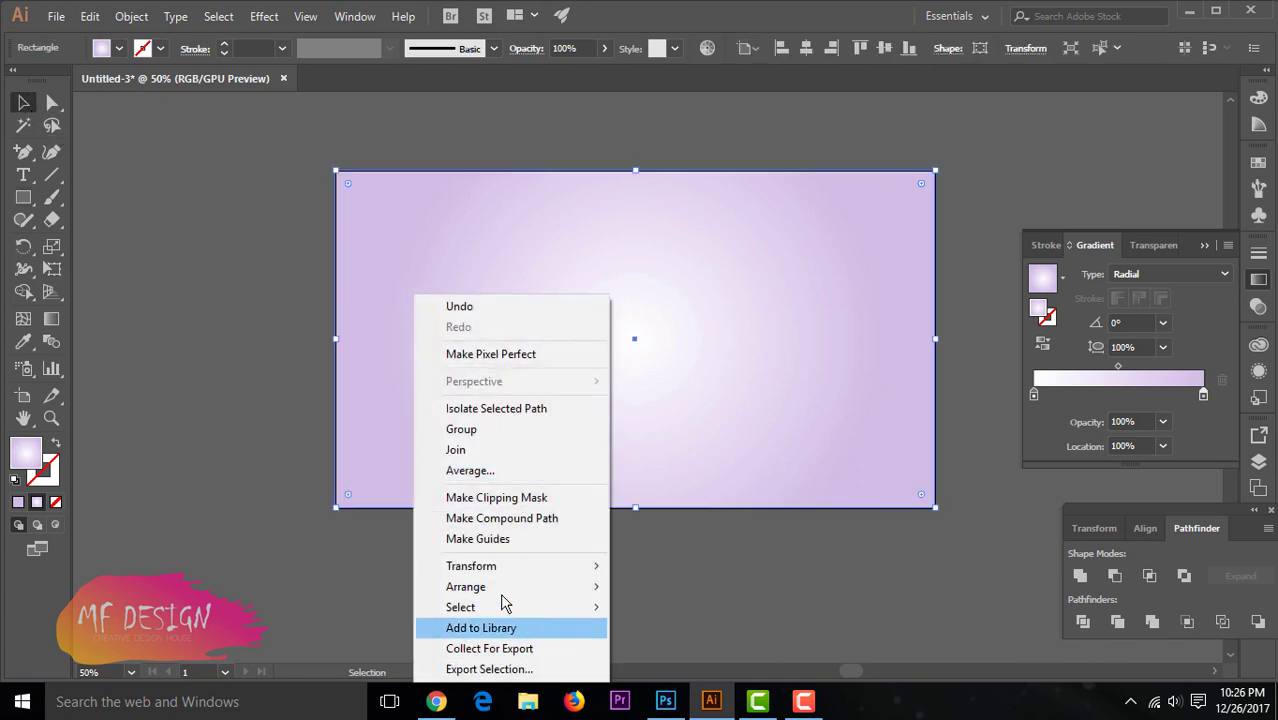
{"action": "mouse_move", "coordinate": [466, 587]}
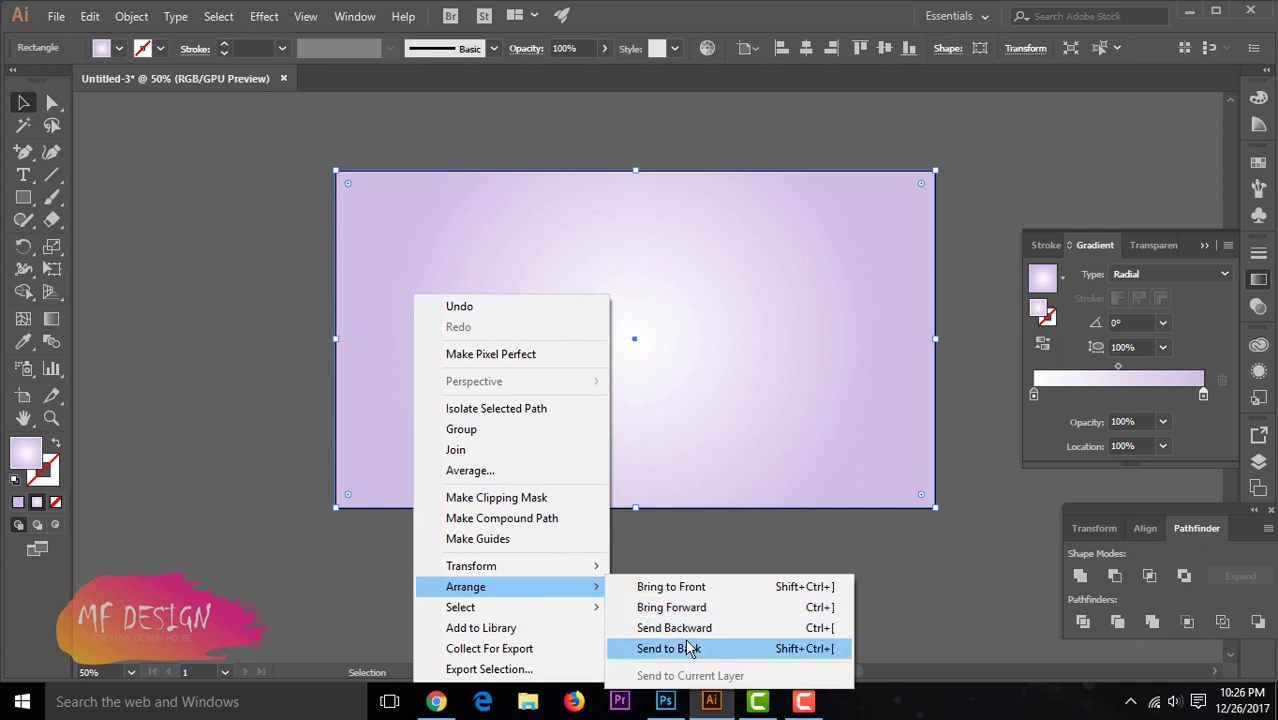
{"action": "left_click", "coordinate": [688, 648]}
{"action": "left_click", "coordinate": [1037, 170]}
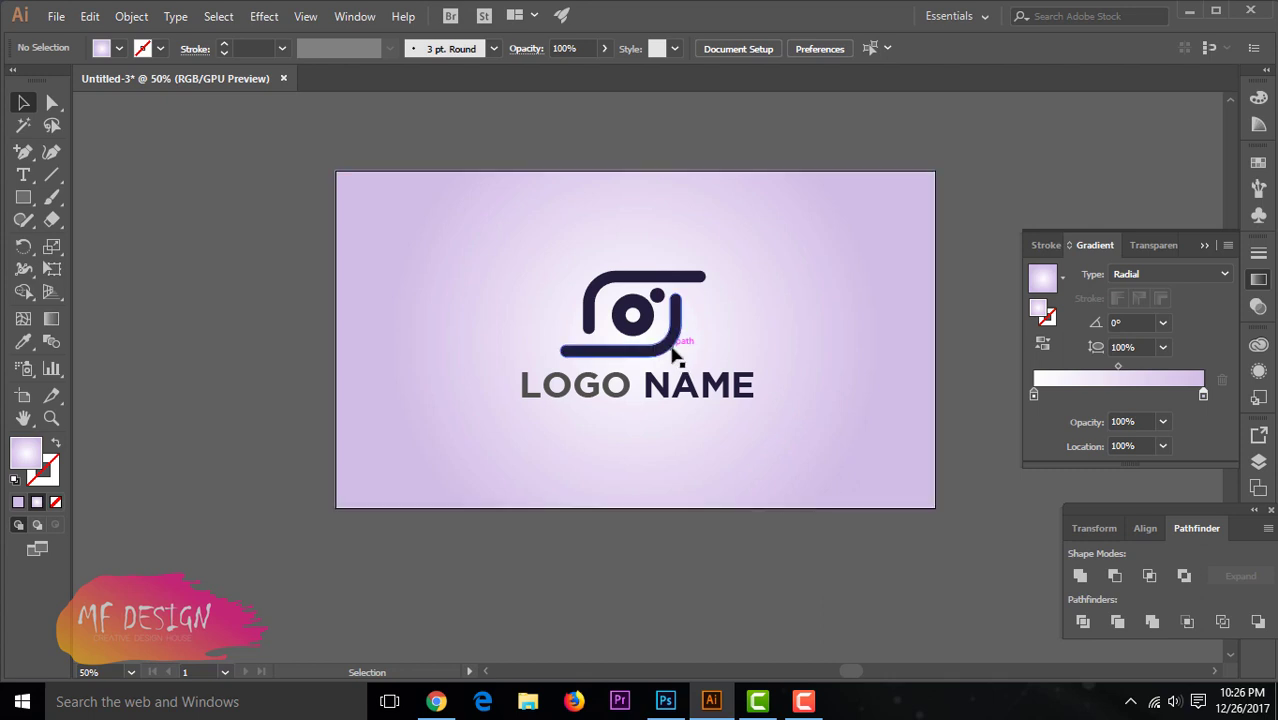
{"action": "left_click", "coordinate": [803, 701]}
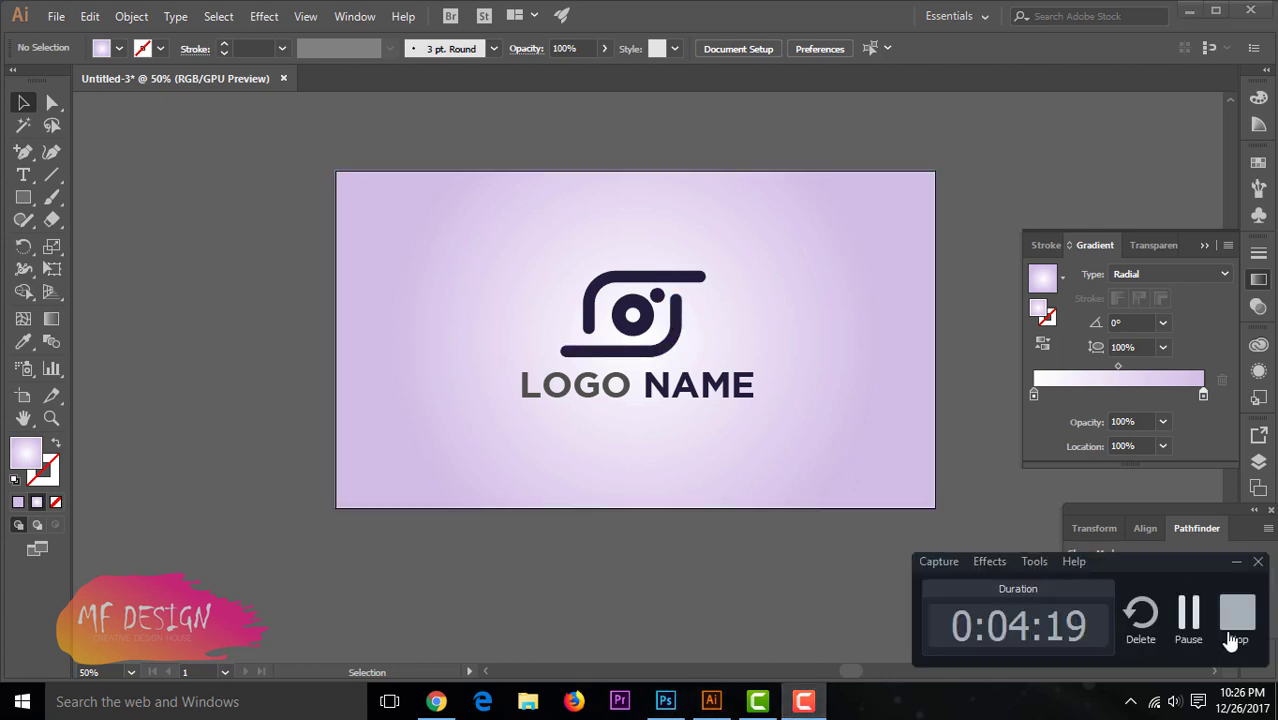